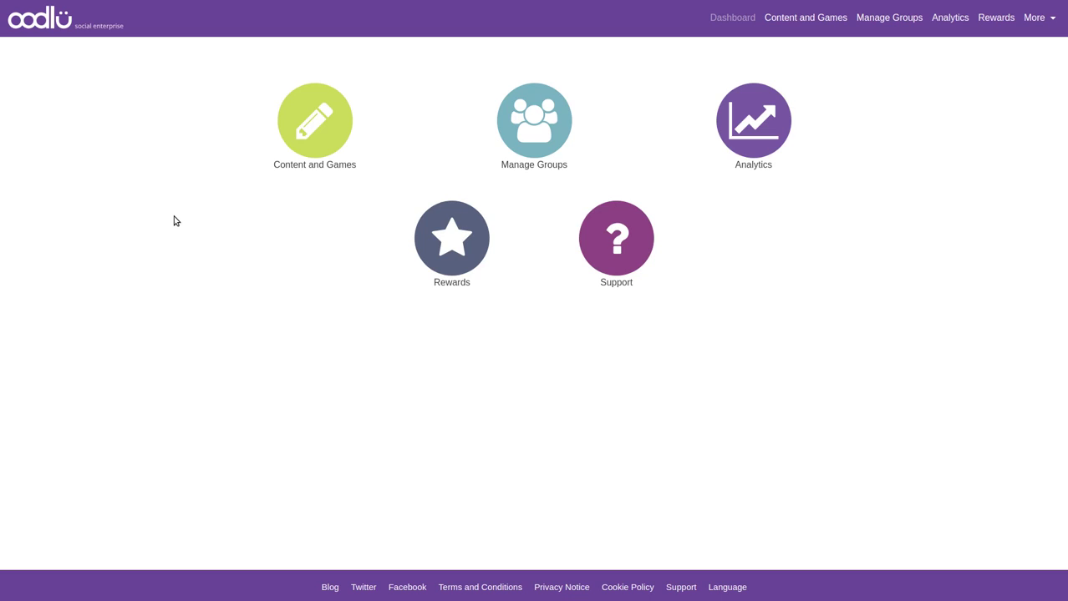
# Create a new group named 'Testing imports' from Manage Groups
pyautogui.click(548, 140)
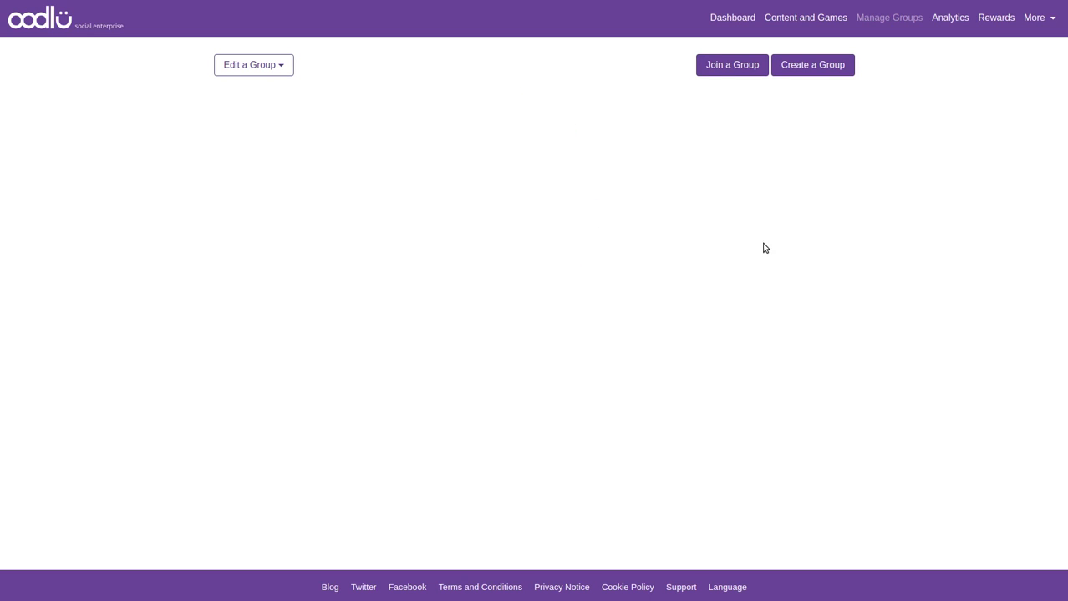
pyautogui.click(805, 71)
pyautogui.click(513, 117)
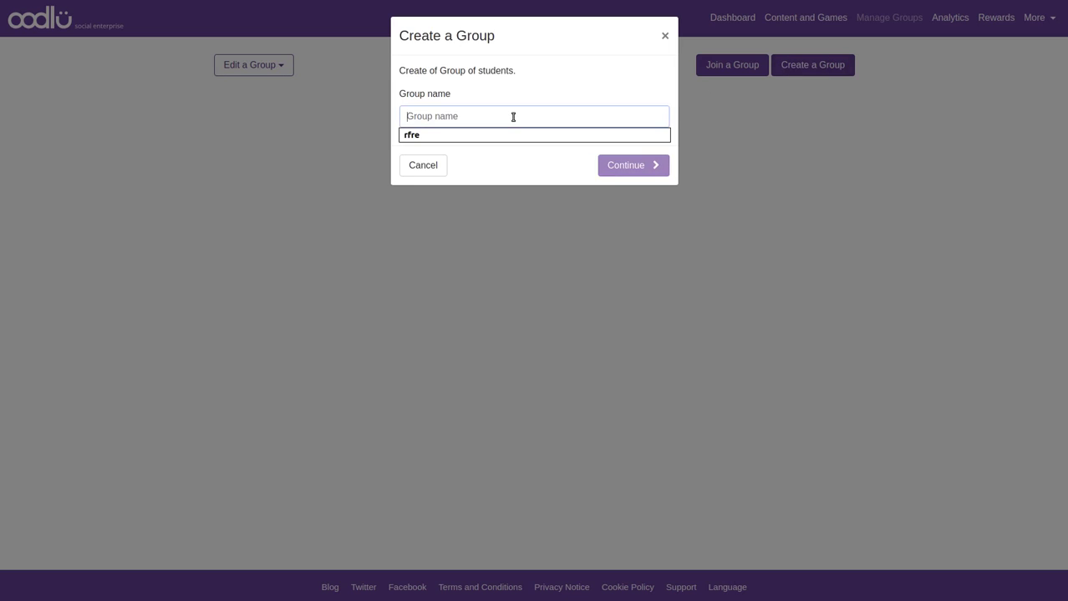
pyautogui.write('Thest')
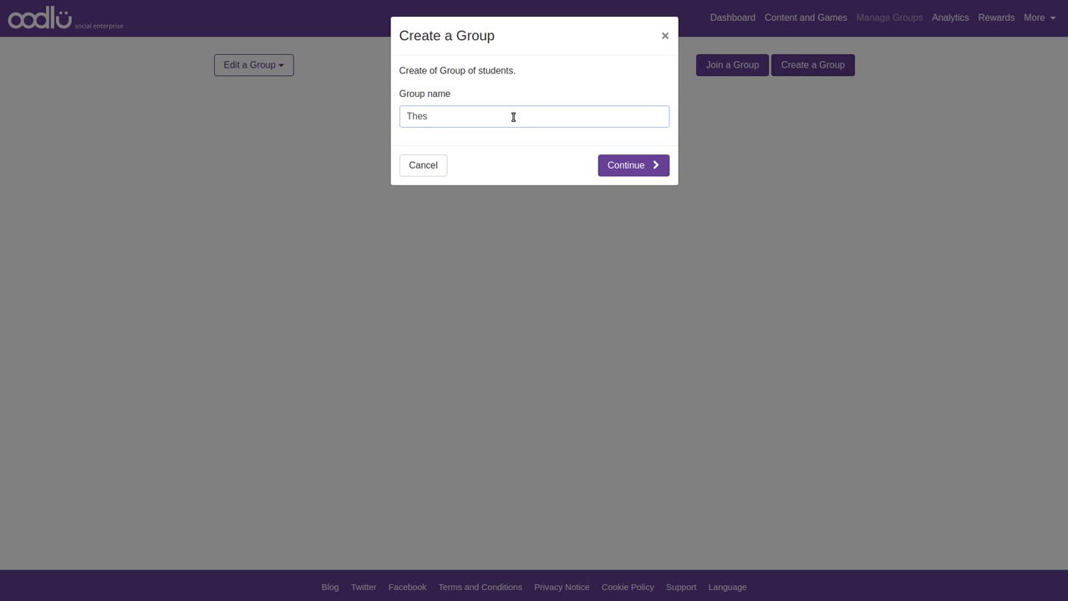
pyautogui.press('BackSpace')
pyautogui.press('BackSpace')
pyautogui.press('BackSpace')
pyautogui.press('BackSpace')
pyautogui.write('esting imports')
pyautogui.click(605, 172)
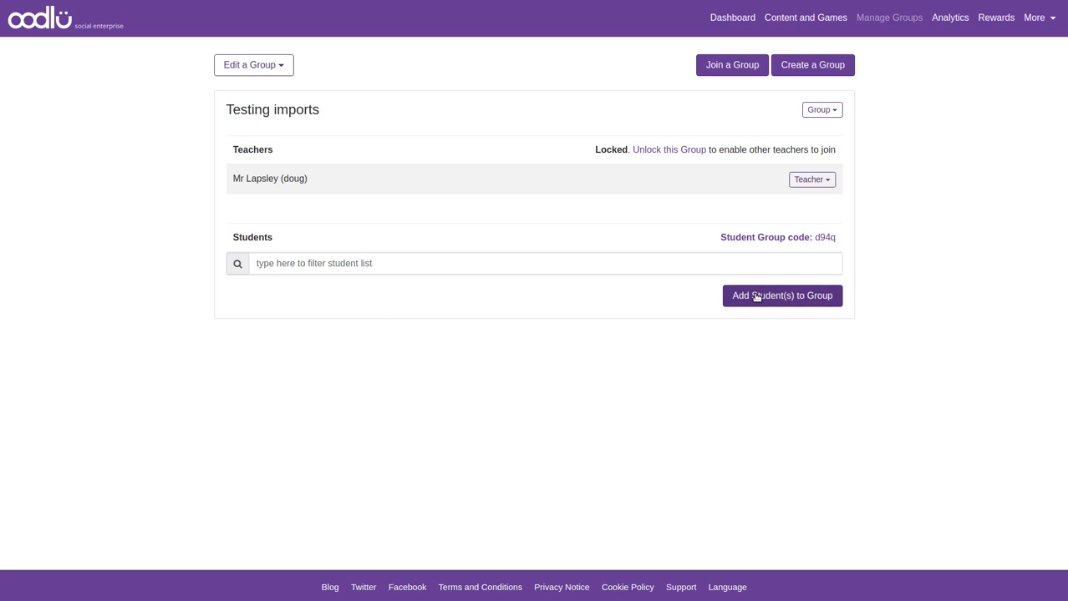
# Open Add Student(s) to Group for the Testing imports group
pyautogui.click(755, 297)
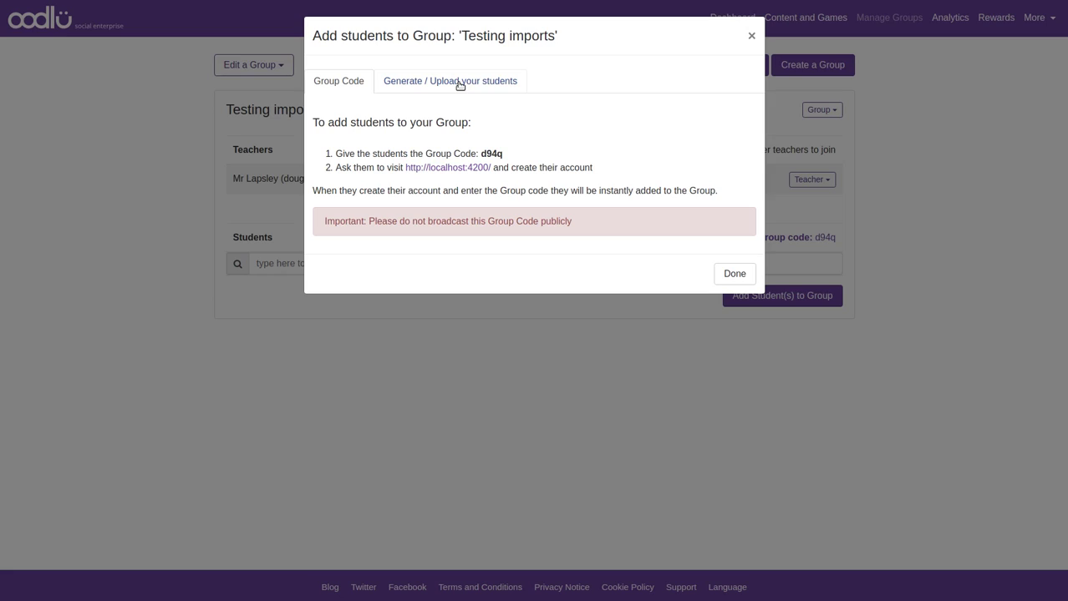
# Switch to the Generate / Upload your students tab
pyautogui.click(460, 86)
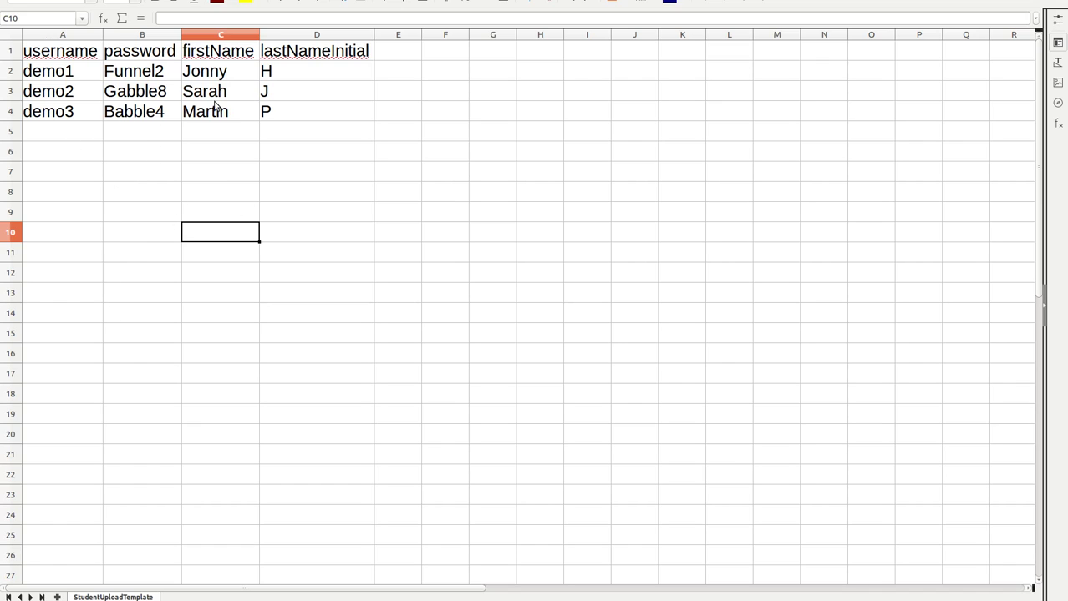
pyautogui.click(58, 53)
pyautogui.click(162, 55)
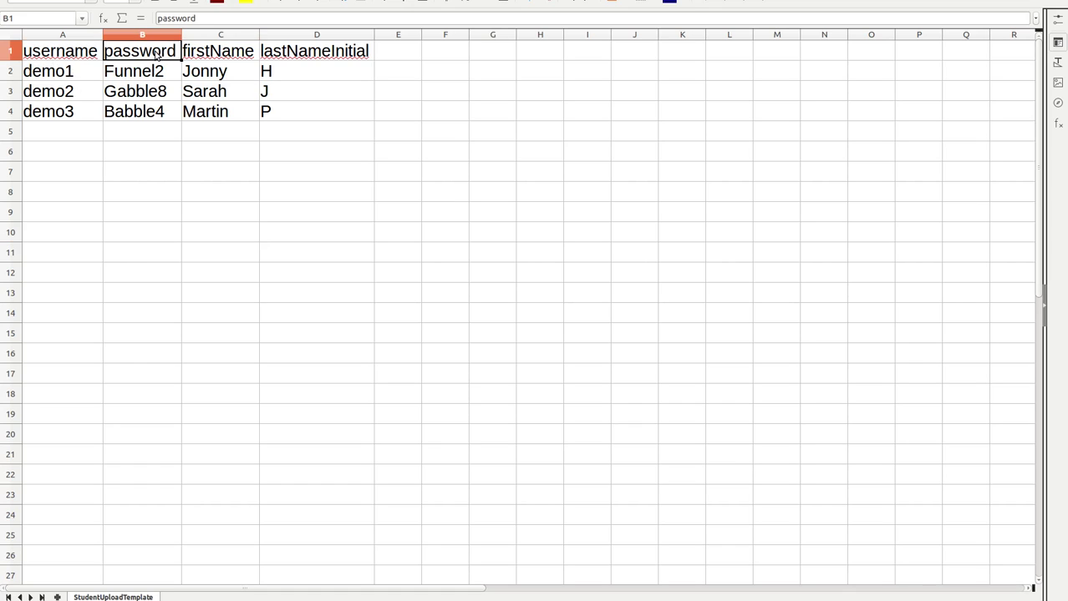
pyautogui.click(227, 53)
pyautogui.click(288, 55)
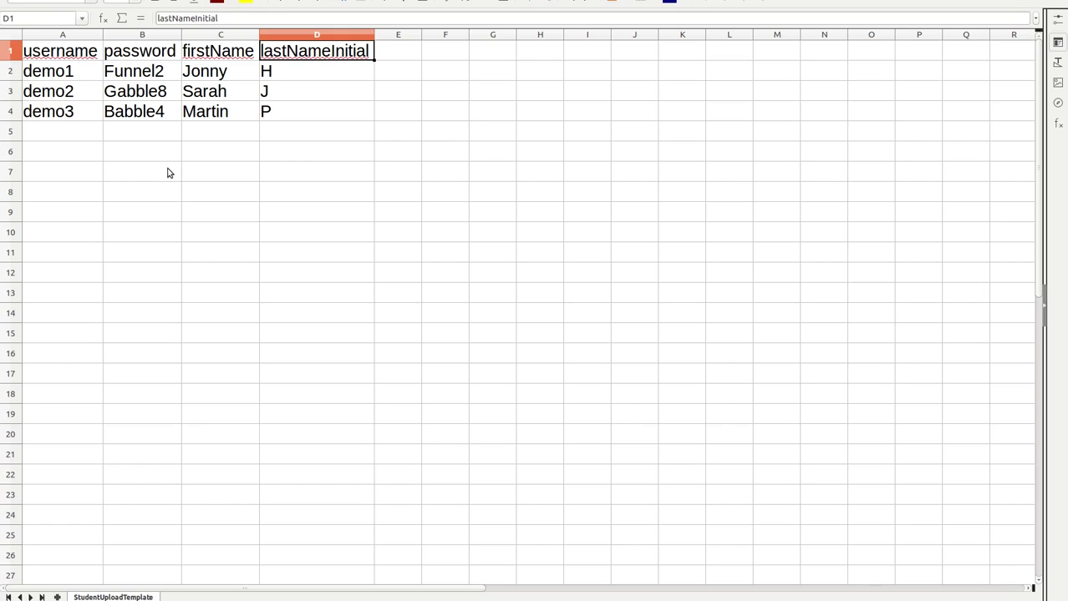
pyautogui.click(12, 73)
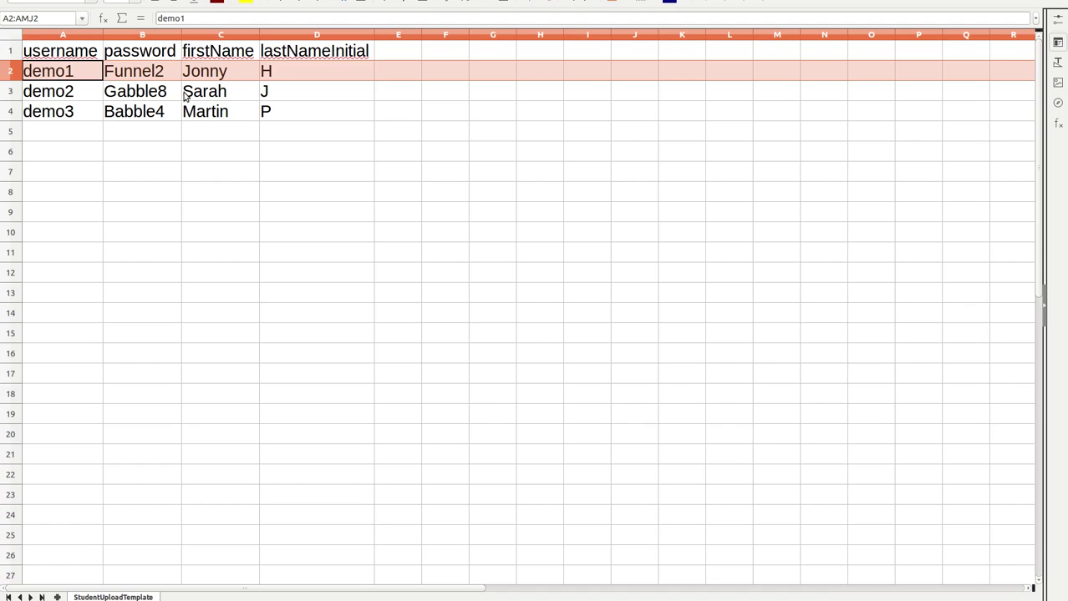
pyautogui.click(215, 73)
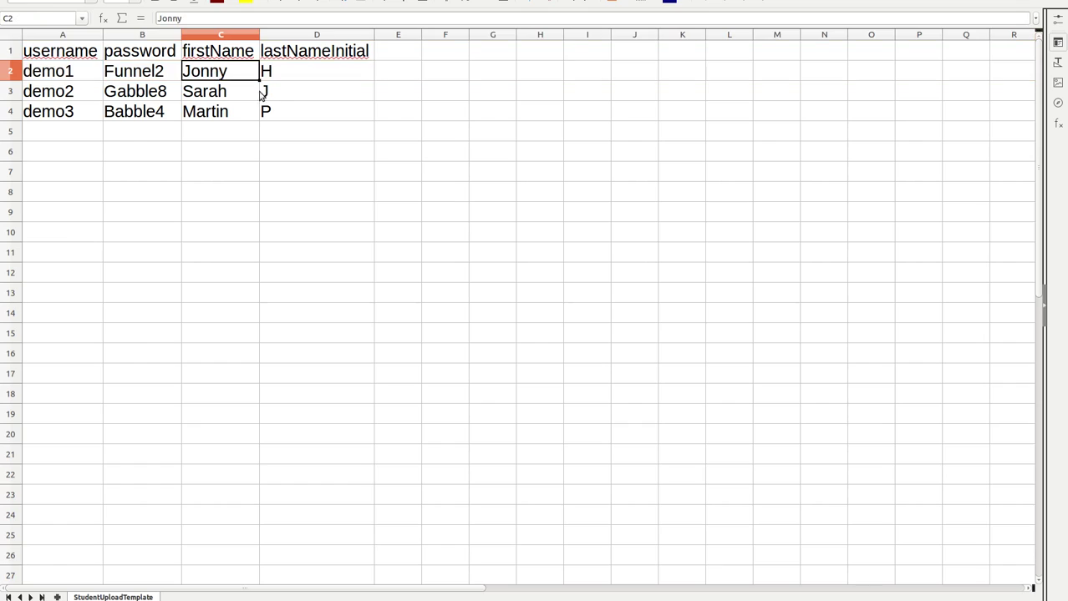
pyautogui.click(284, 77)
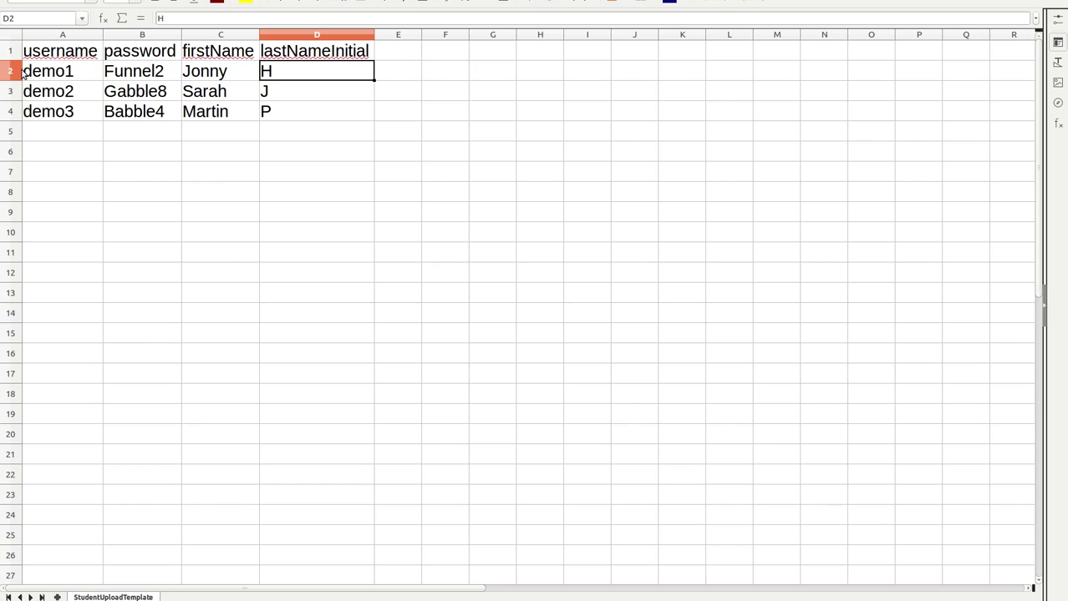
pyautogui.click(62, 77)
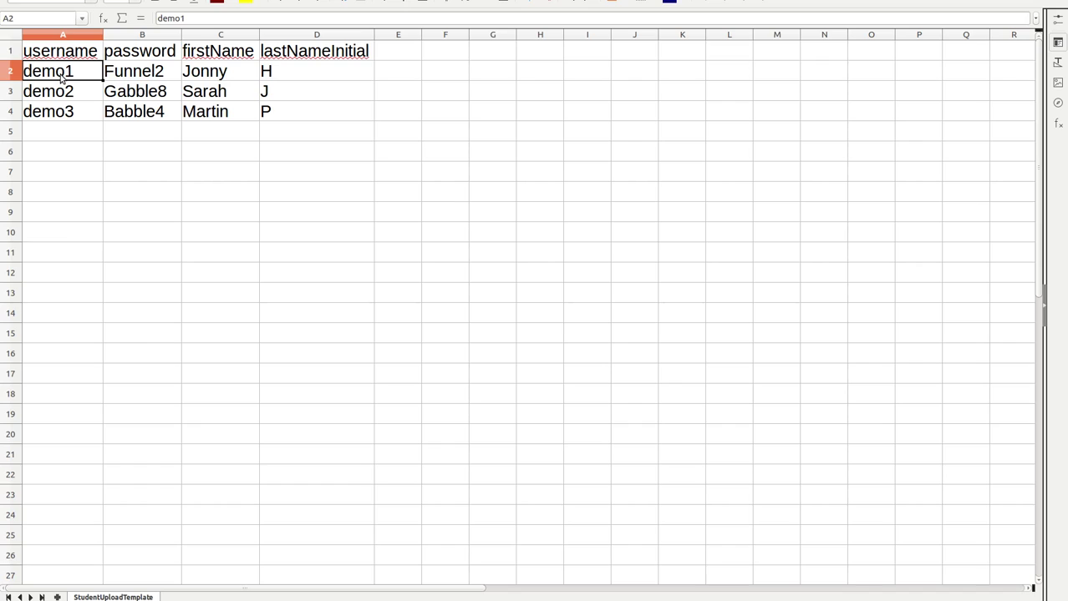
pyautogui.click(232, 79)
pyautogui.click(317, 81)
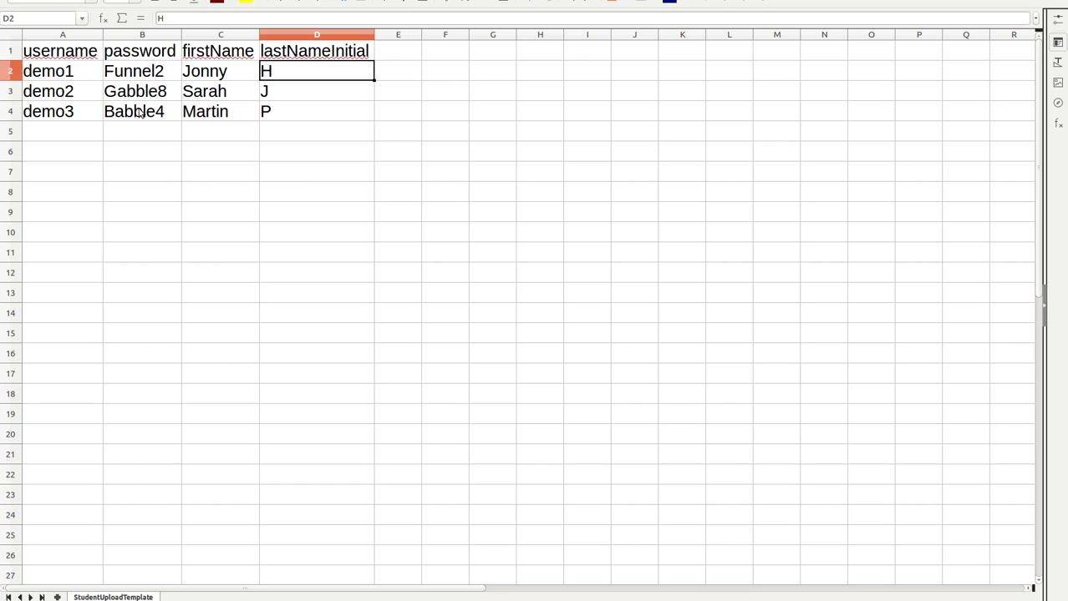
# Inspect the first username cell, then select cell E2 in the template
pyautogui.click(67, 75)
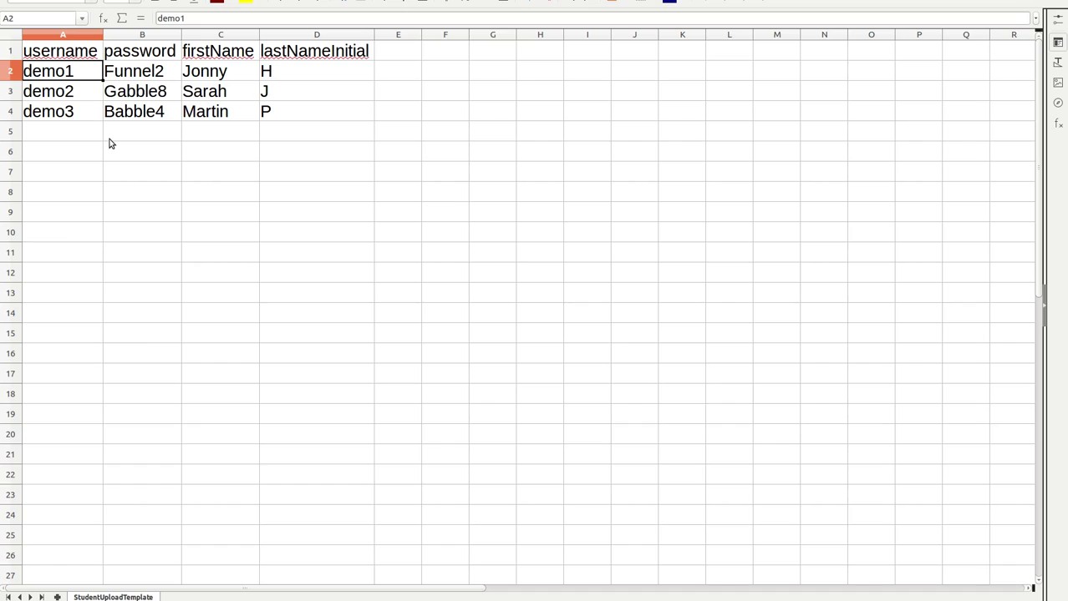
pyautogui.click(405, 68)
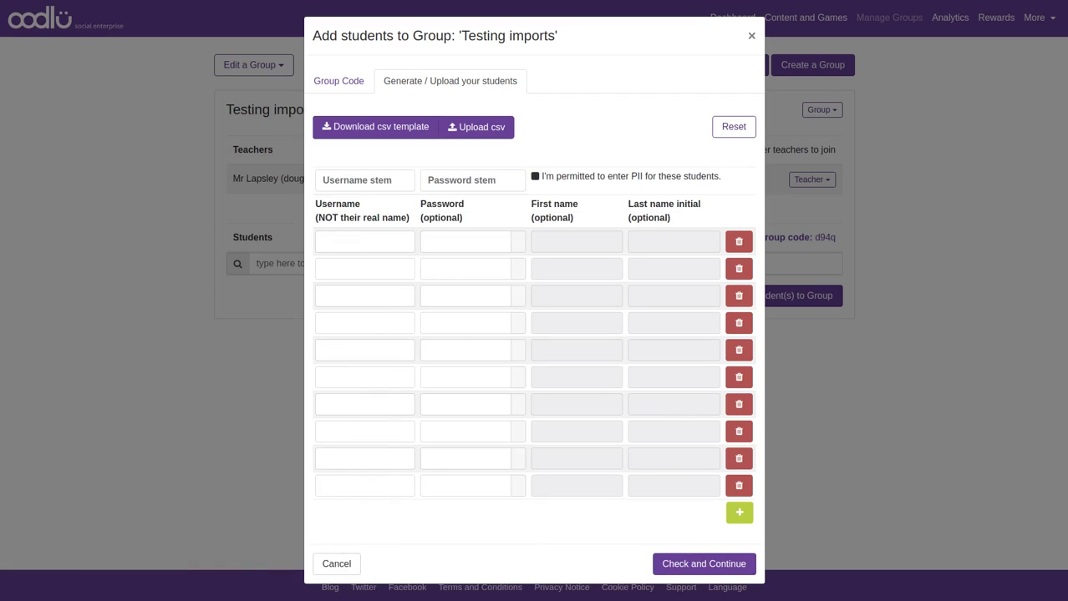
# Upload StudentUploadTemplate.csv as the student list via Upload csv
pyautogui.click(471, 133)
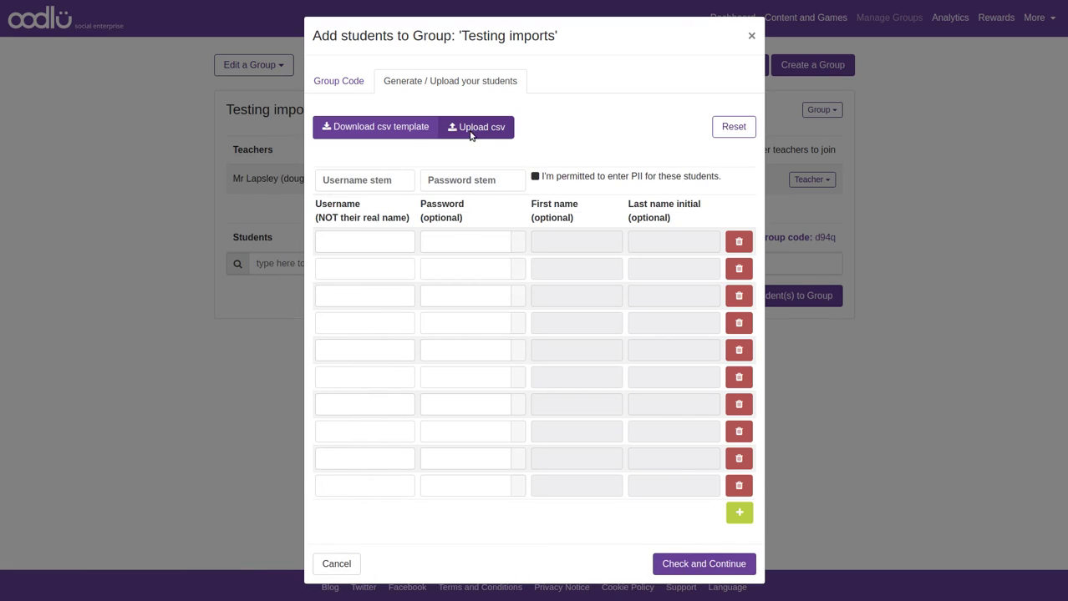
pyautogui.doubleClick(524, 121)
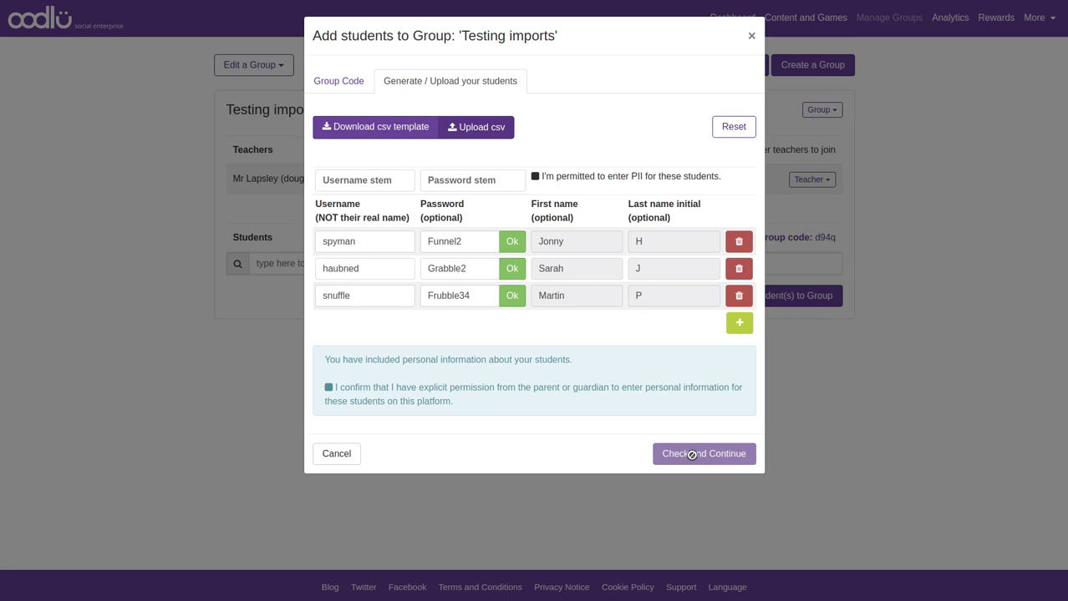
# Confirm PII permission, append 54 to the first username, give it a new password, and check the list
pyautogui.click(350, 387)
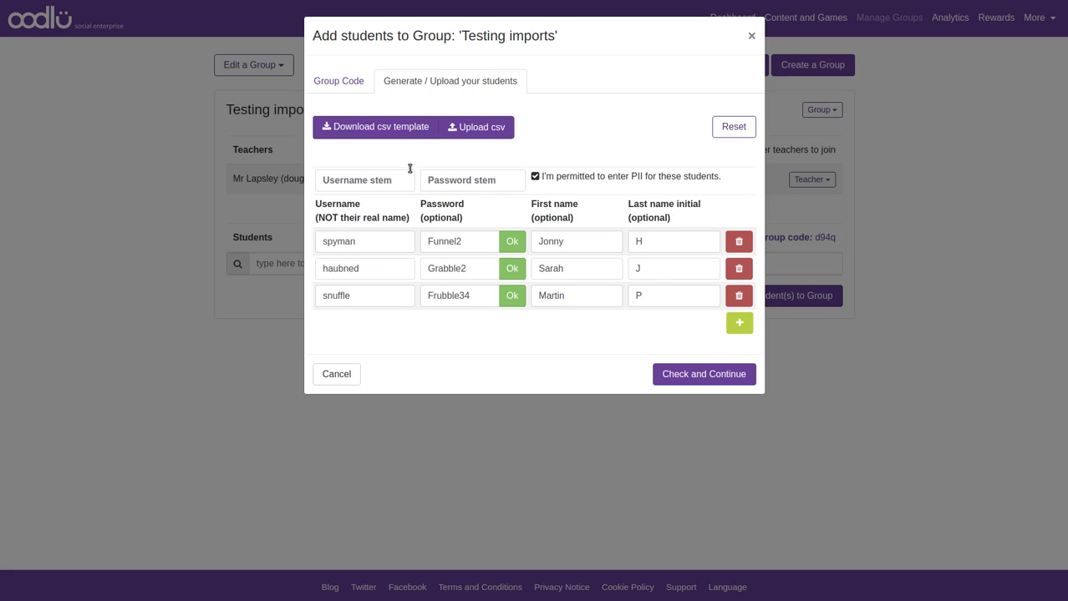
pyautogui.click(368, 242)
pyautogui.write('54')
pyautogui.doubleClick(470, 241)
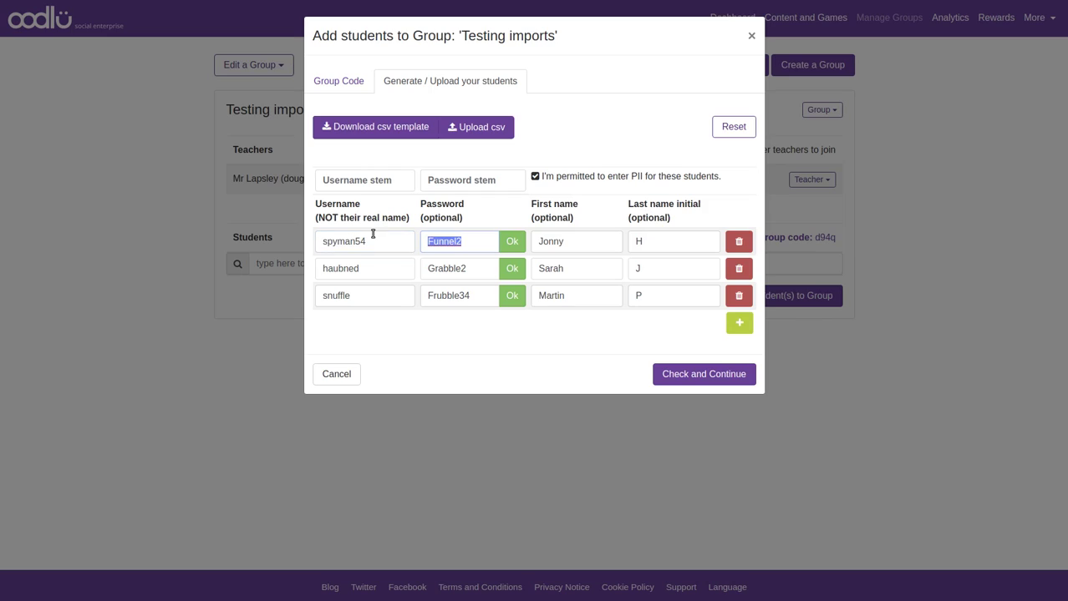
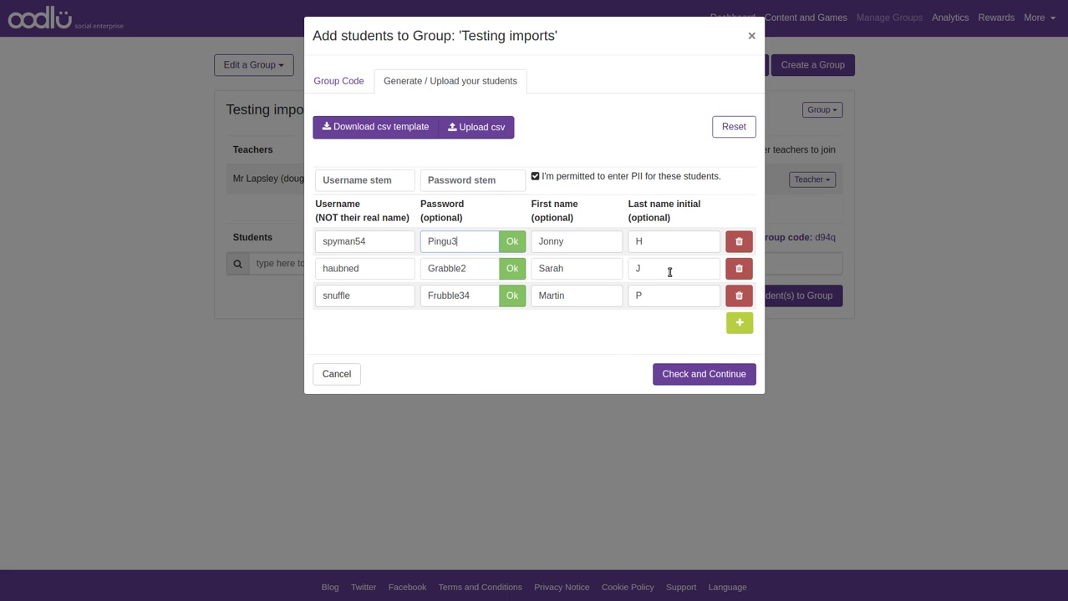
pyautogui.click(695, 375)
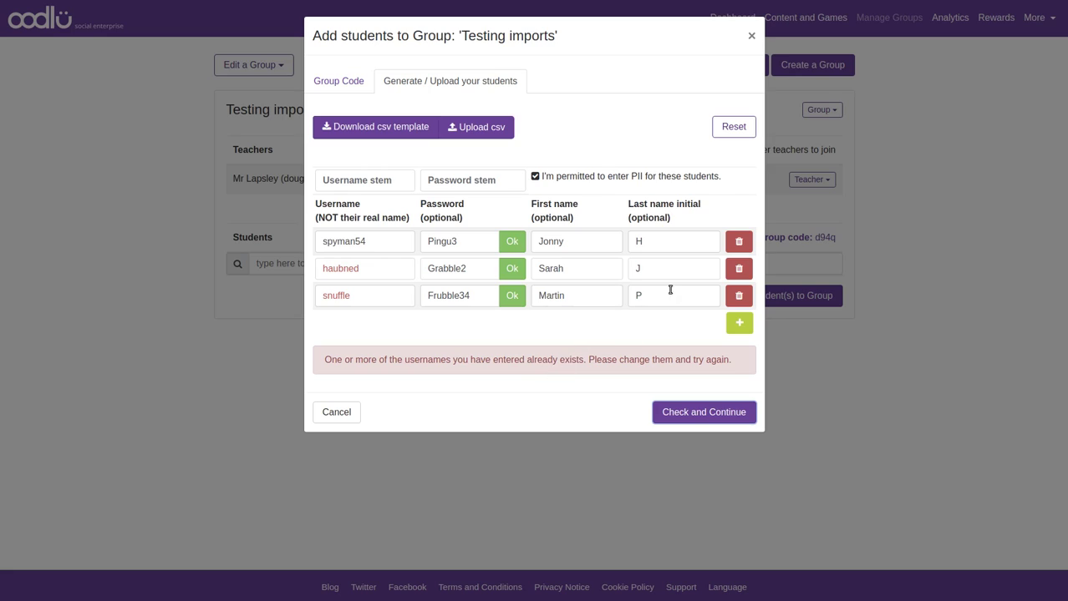
# Clear the student list and set the username stem to 'monkey'
pyautogui.click(728, 129)
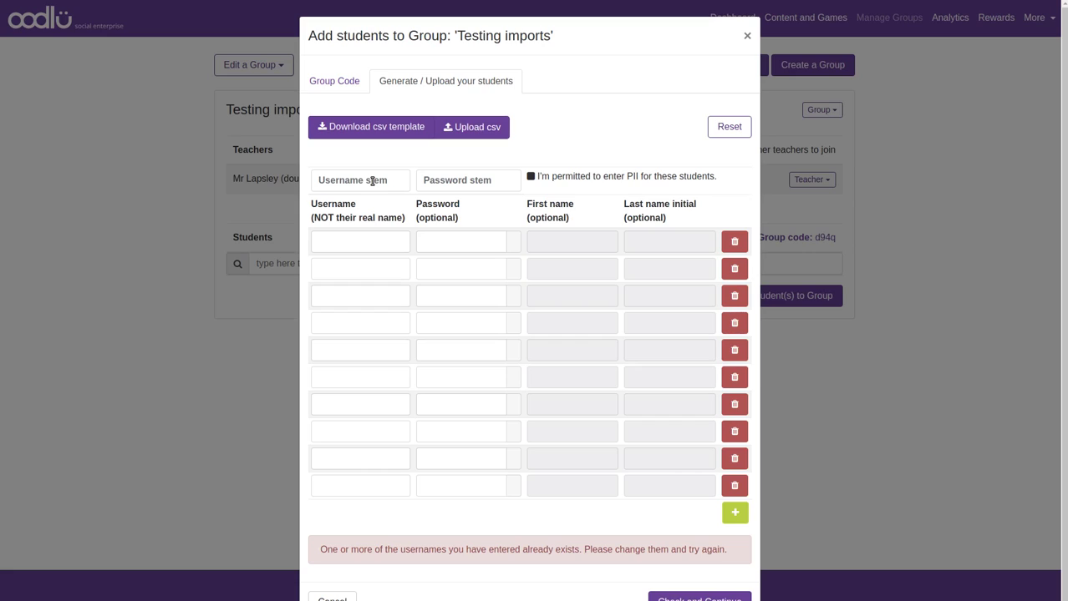
pyautogui.click(372, 180)
pyautogui.write('moneky')
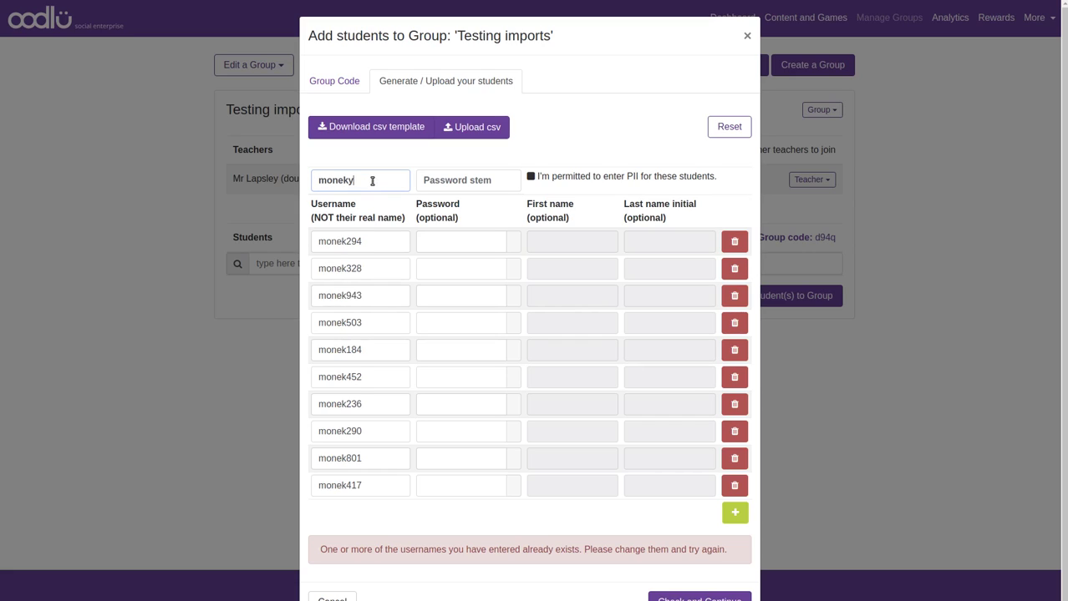
pyautogui.press('BackSpace')
pyautogui.press('BackSpace')
pyautogui.press('BackSpace')
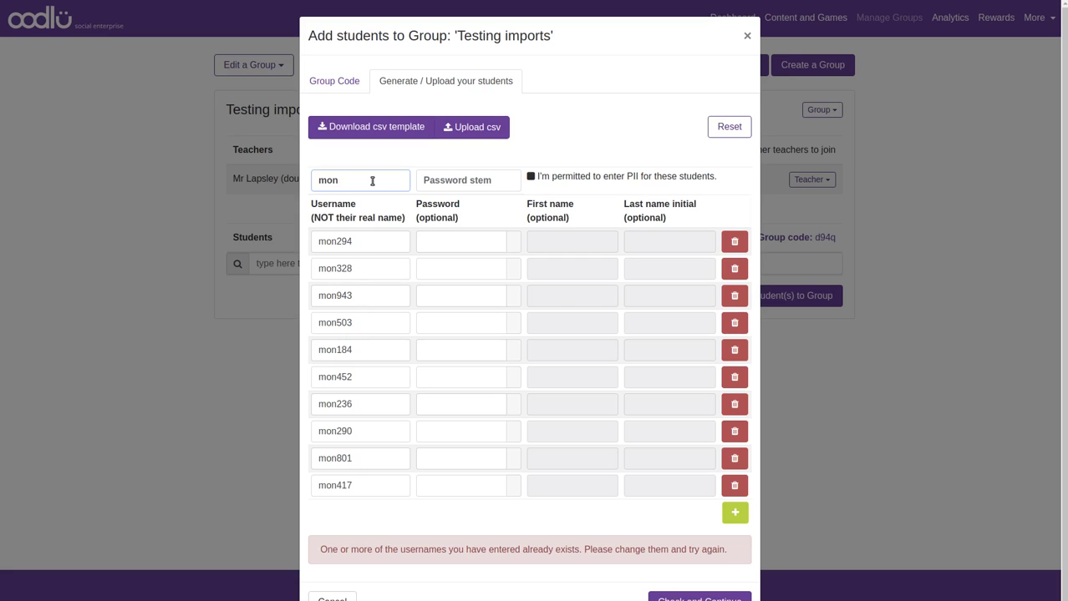
pyautogui.write('key')
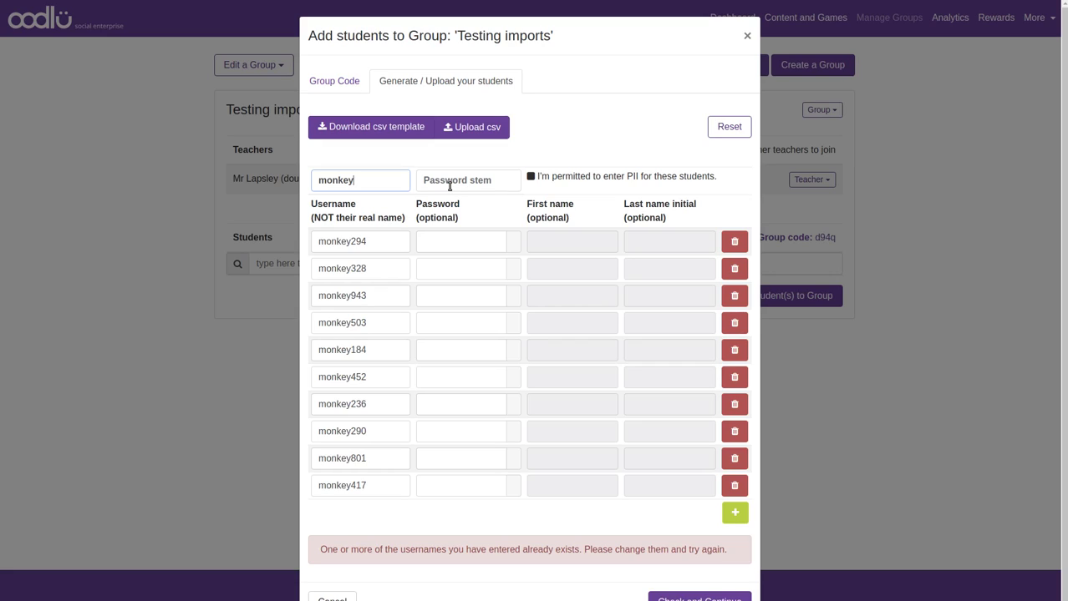
# Enter a word as the password stem and capitalise its first letter
pyautogui.click(449, 186)
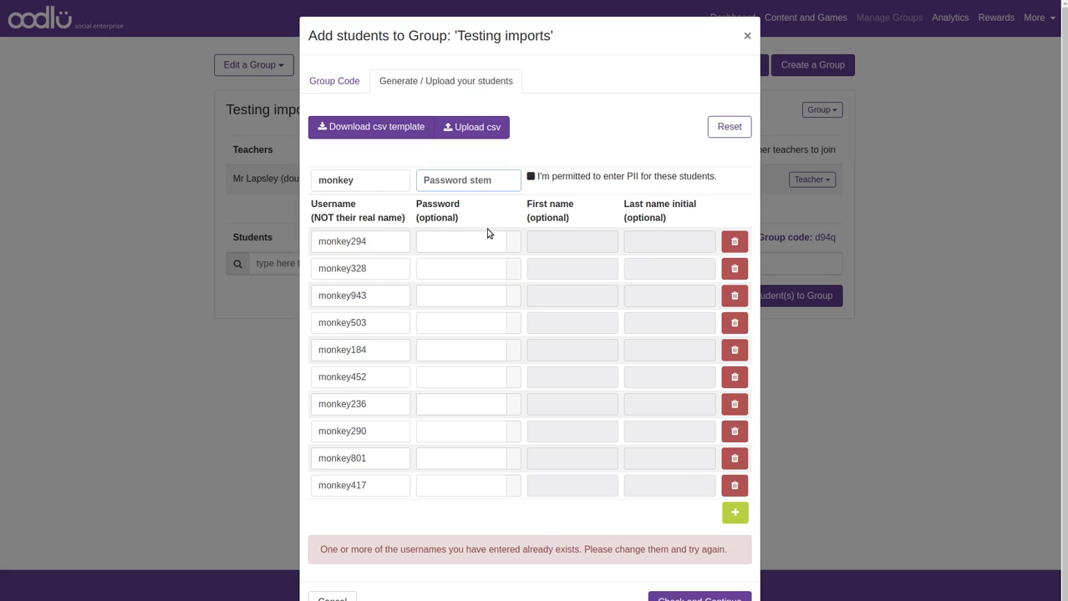
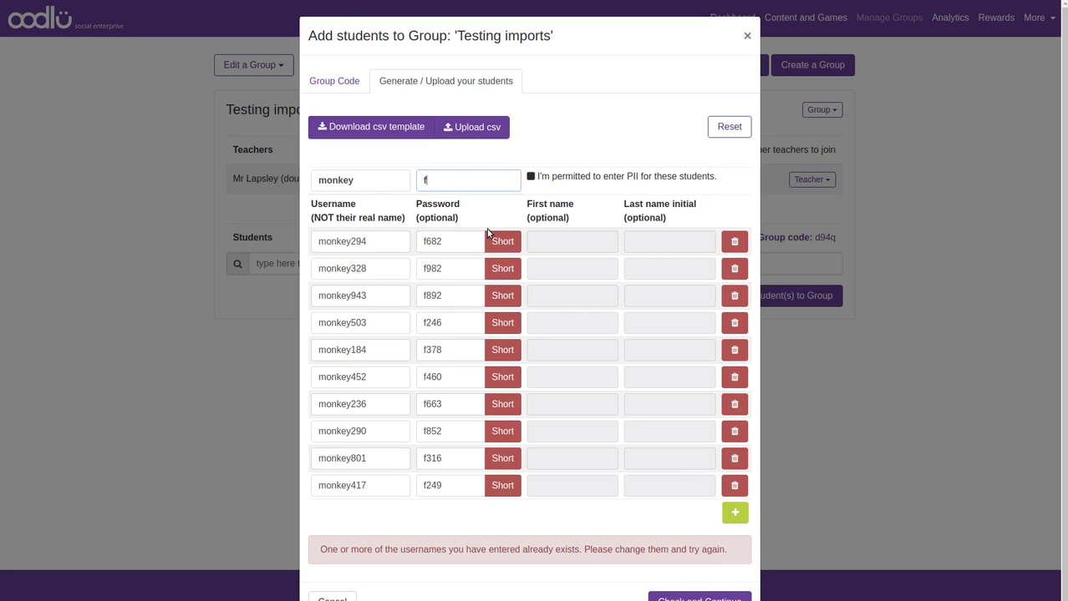
pyautogui.press('BackSpace')
pyautogui.press('BackSpace')
pyautogui.press('BackSpace')
pyautogui.press('BackSpace')
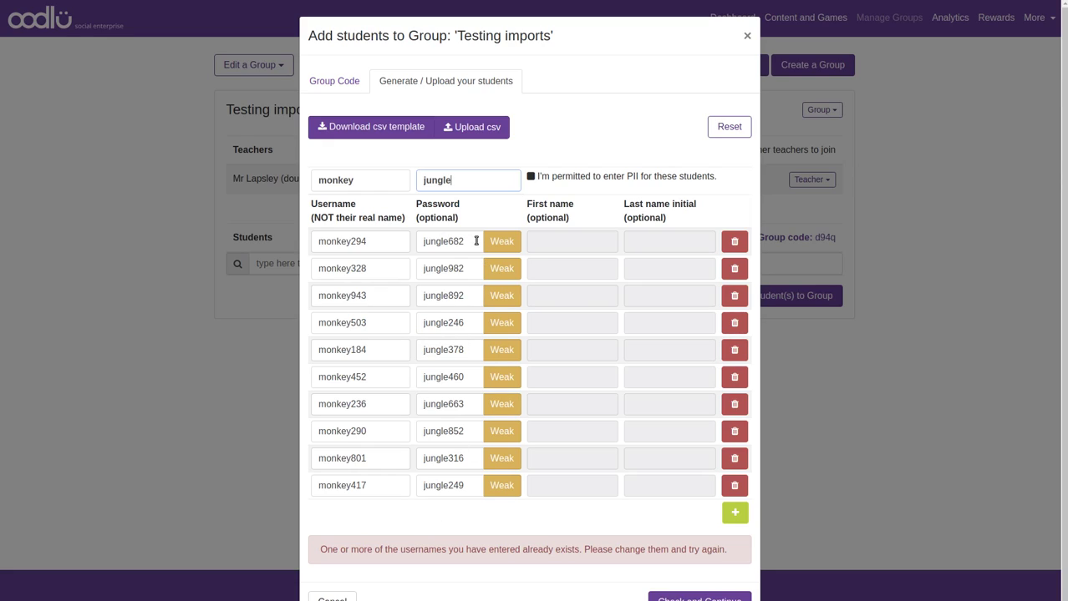
pyautogui.click(424, 179)
pyautogui.press('Delete')
pyautogui.write('J')
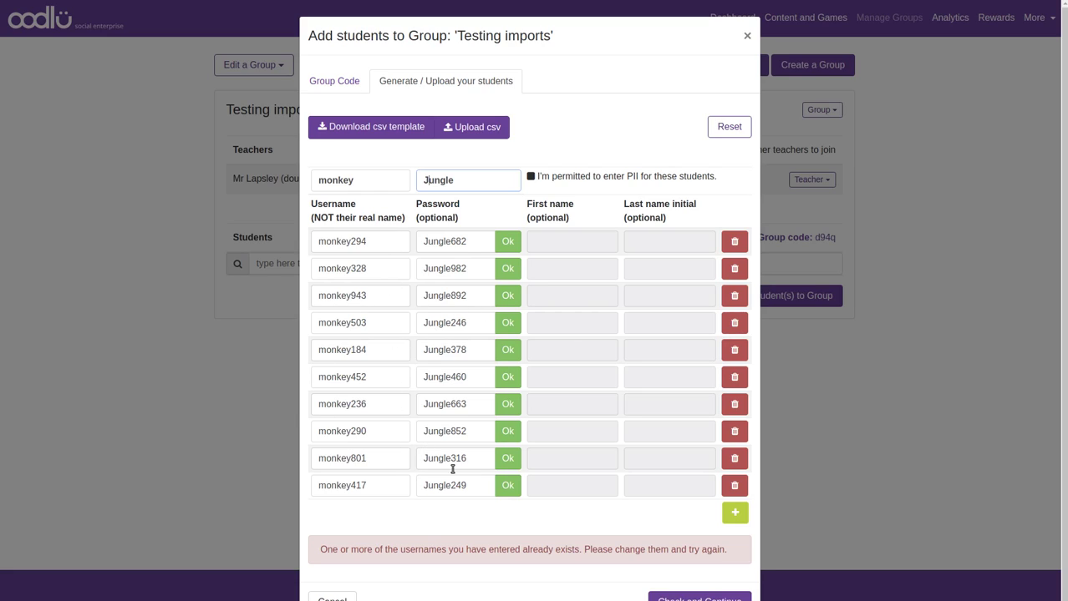
# Add two extra rows and fill them with generated monkey usernames
pyautogui.click(734, 513)
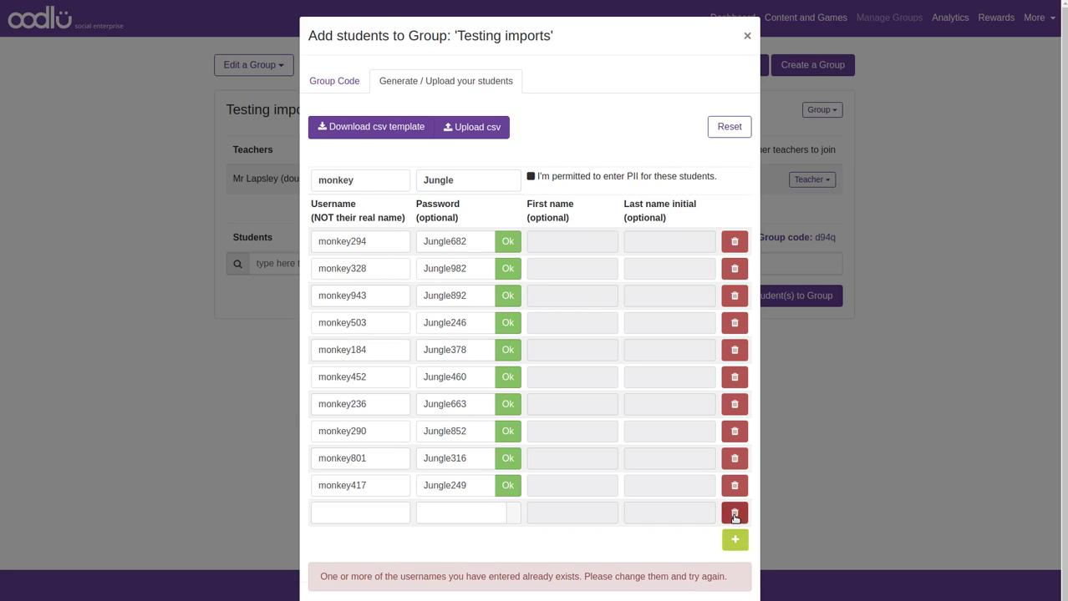
pyautogui.click(734, 539)
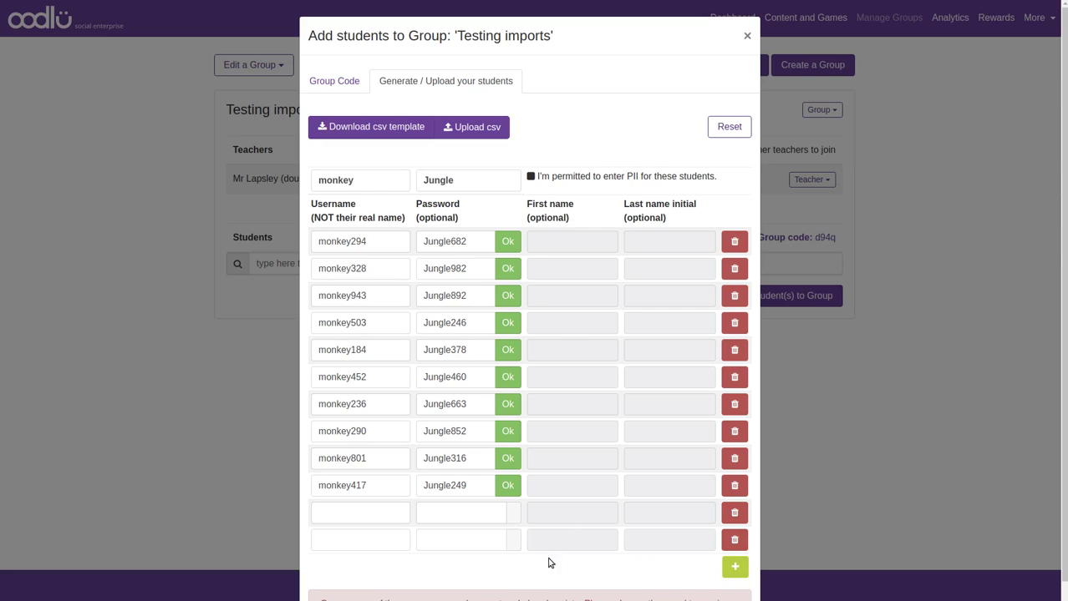
pyautogui.click(365, 180)
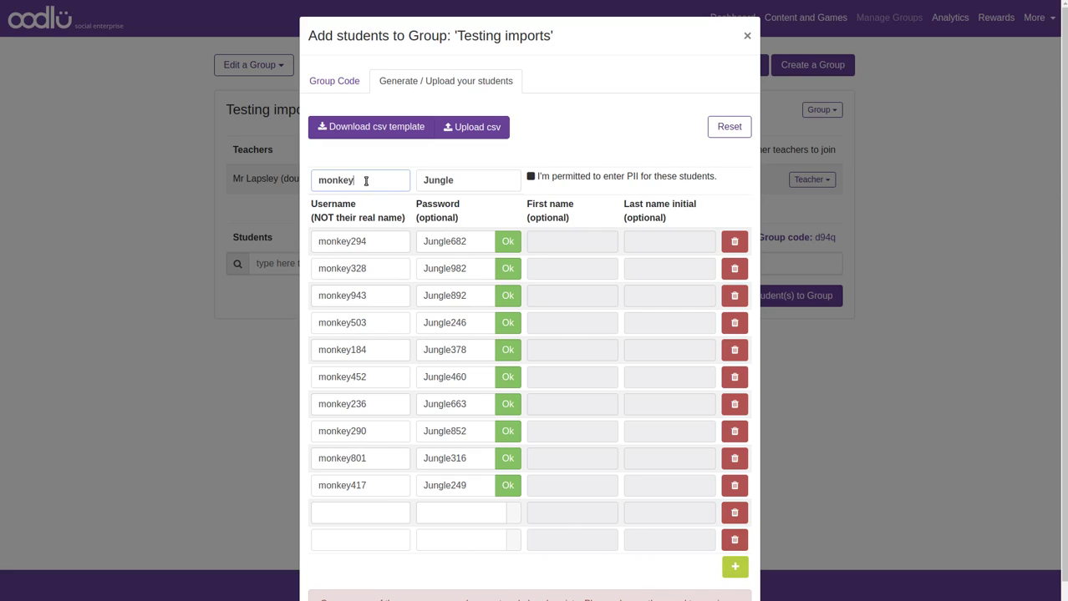
pyautogui.click(464, 181)
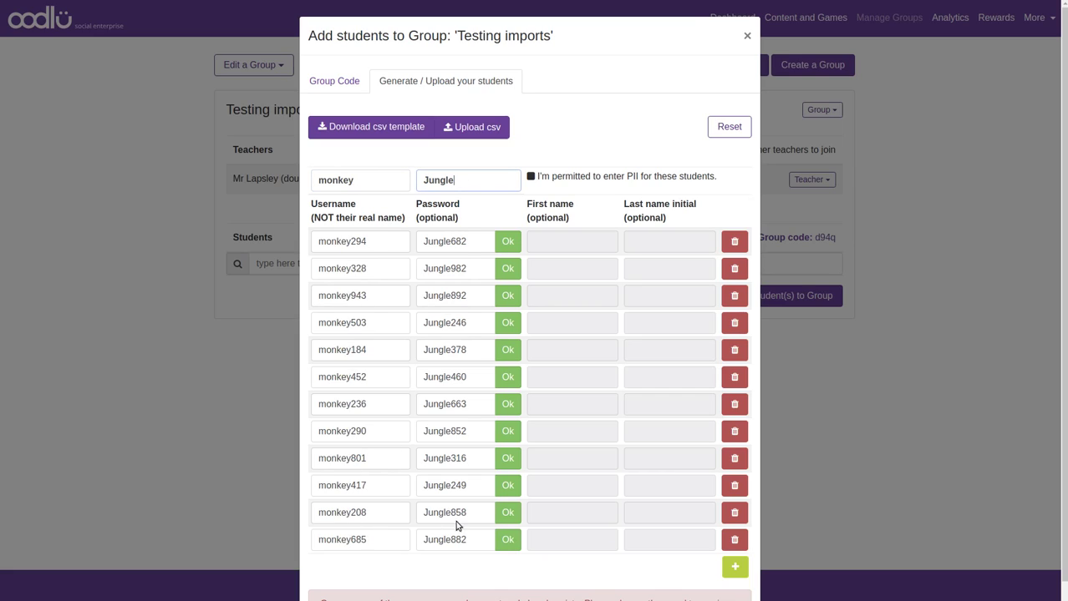
# Delete the first seven student rows, leaving three
pyautogui.click(735, 242)
pyautogui.click(735, 241)
pyautogui.click(736, 242)
pyautogui.click(735, 241)
pyautogui.click(737, 242)
pyautogui.click(738, 243)
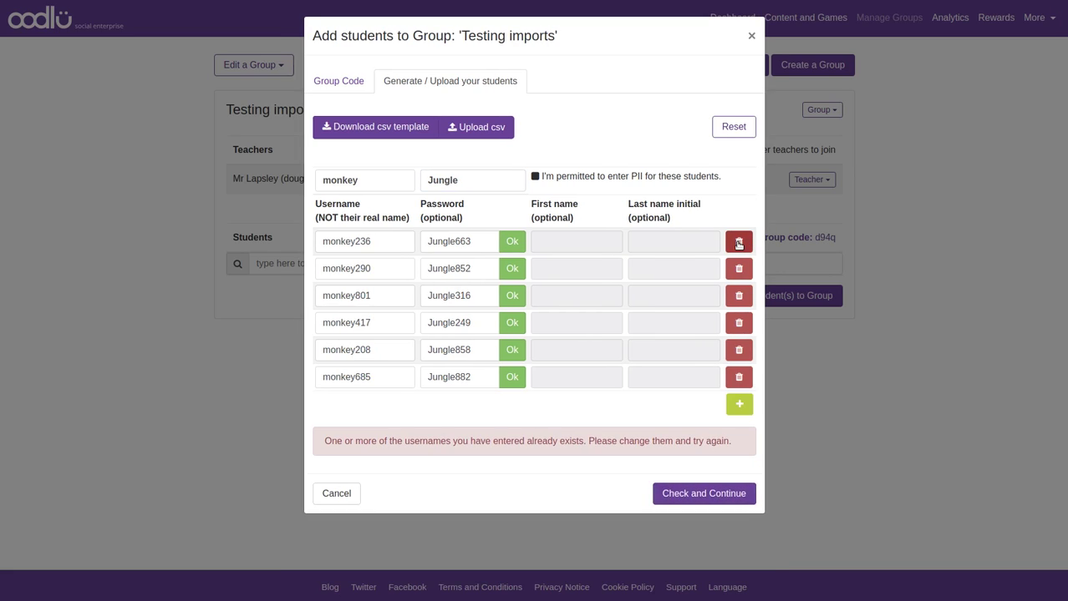
pyautogui.click(739, 241)
pyautogui.click(738, 242)
pyautogui.click(739, 242)
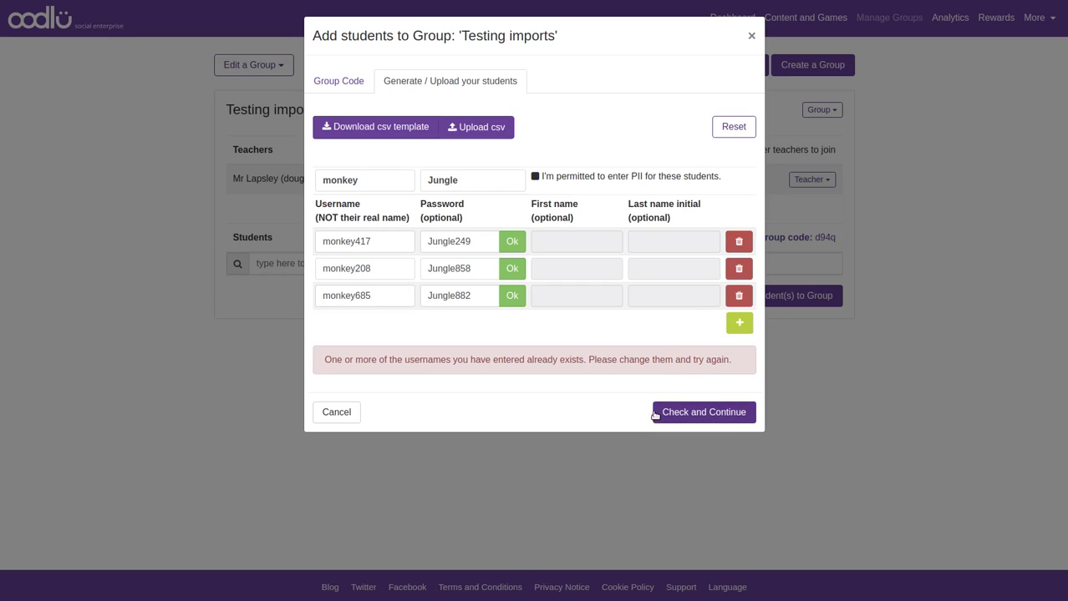
pyautogui.click(739, 242)
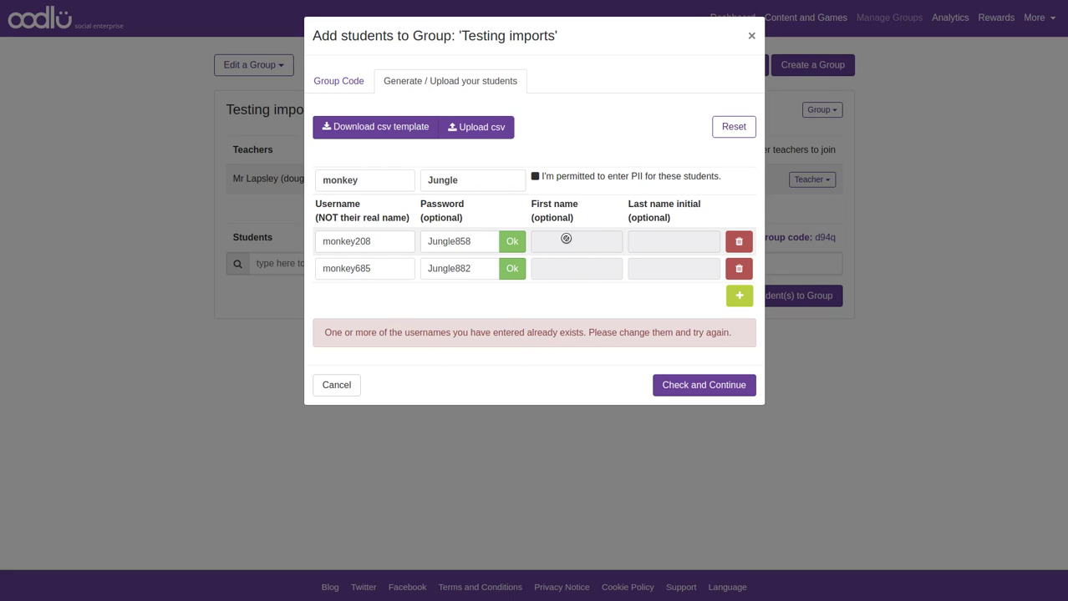
# Allow PII entry and fill in first names and last-name initials for monkey208 and monkey685
pyautogui.click(535, 178)
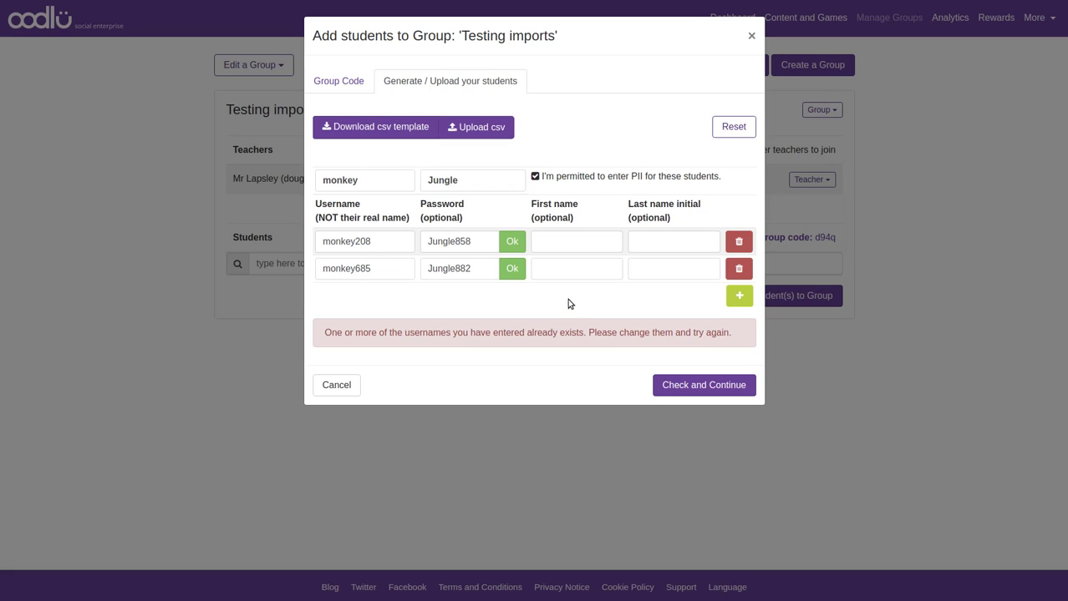
pyautogui.click(573, 246)
pyautogui.write('James')
pyautogui.press('Tab')
pyautogui.write('H')
pyautogui.click(591, 269)
pyautogui.write('Sarah')
pyautogui.press('Tab')
pyautogui.write('P')
pyautogui.click(584, 308)
# Add a third student row with its own username and password
pyautogui.click(739, 297)
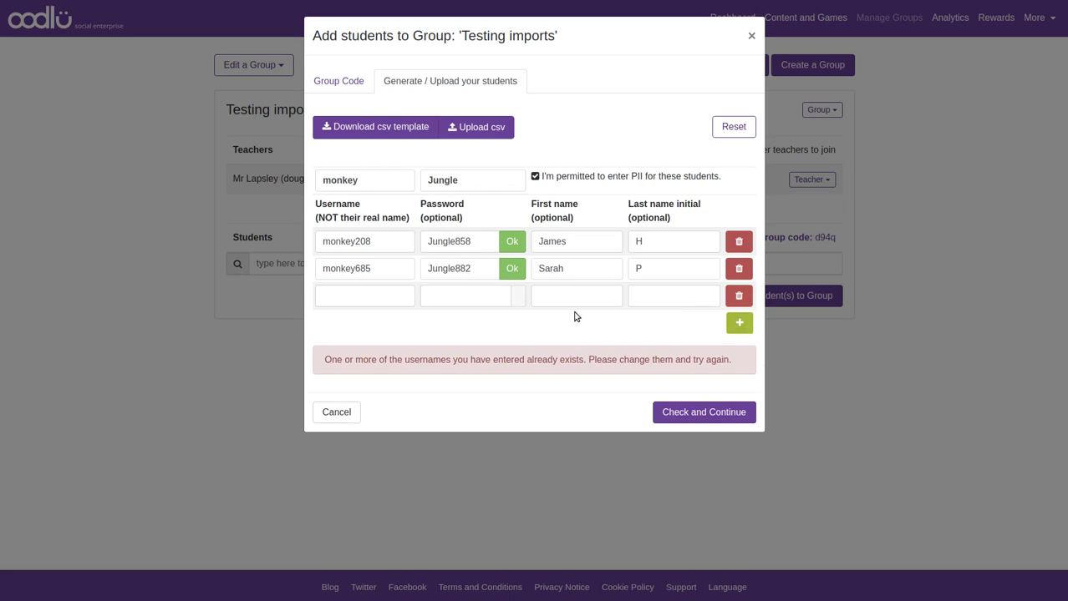
pyautogui.click(384, 302)
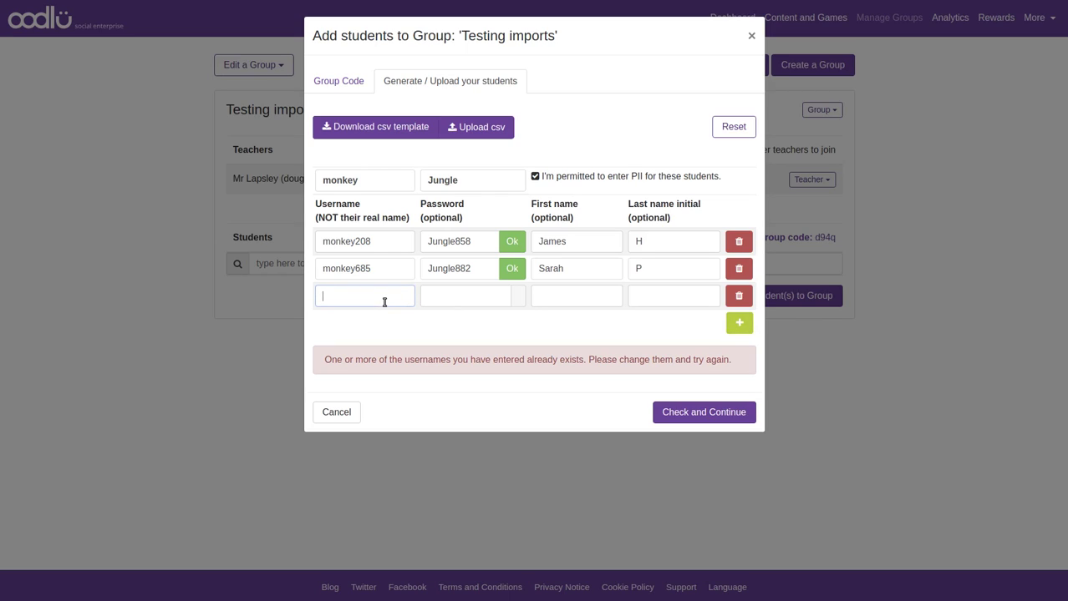
pyautogui.write('kurtby')
pyautogui.click(441, 299)
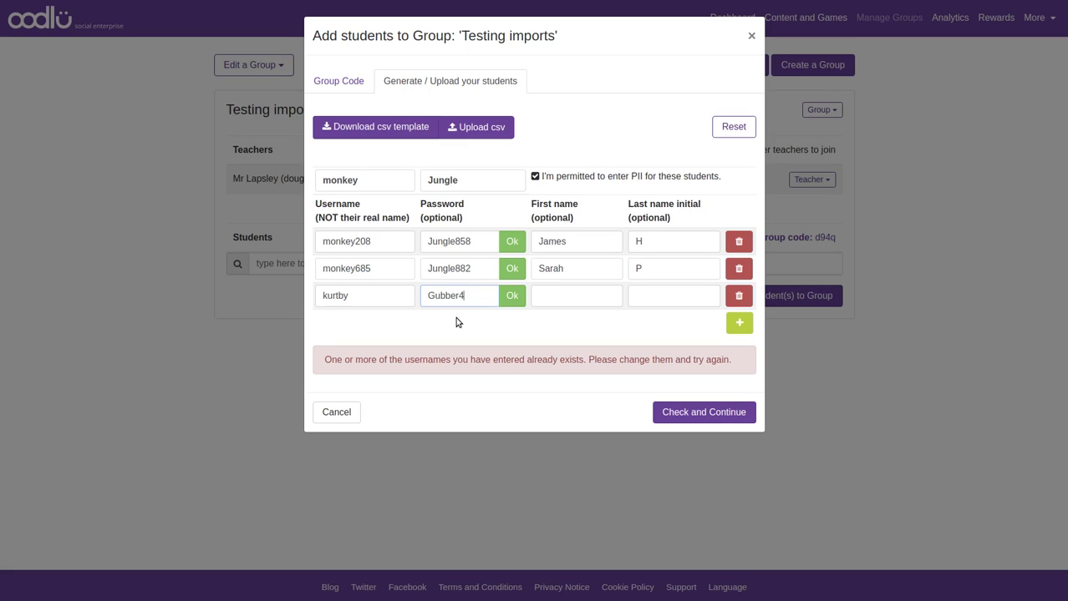
# Enter the third student's first name and last-name initial, fixing a typo
pyautogui.click(604, 295)
pyautogui.write('Jonu')
pyautogui.press('Tab')
pyautogui.click(604, 295)
pyautogui.press('BackSpace')
pyautogui.click(677, 300)
pyautogui.write('S')
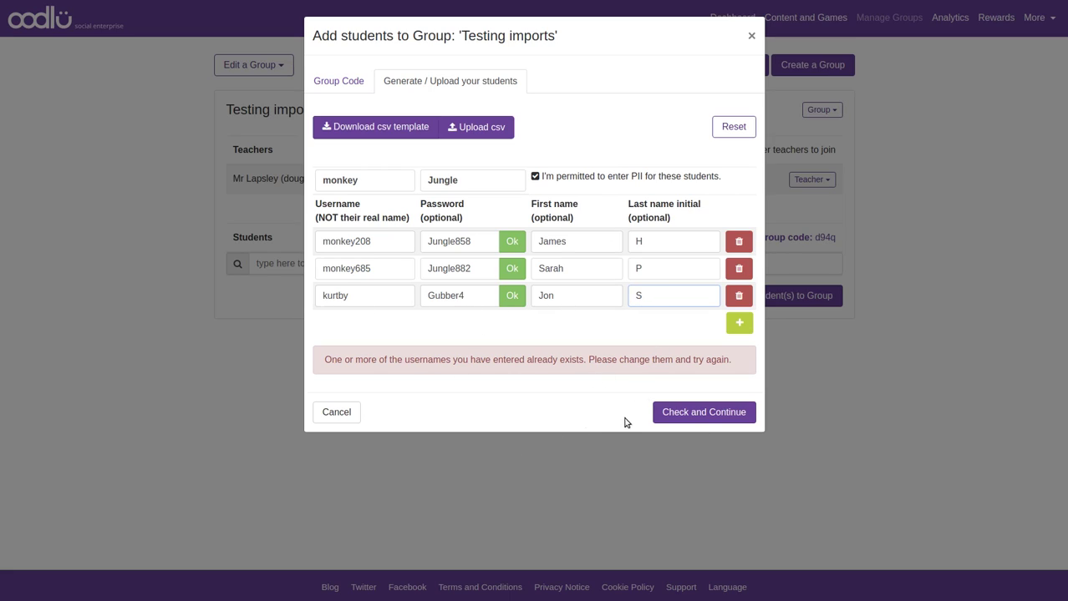
pyautogui.click(710, 412)
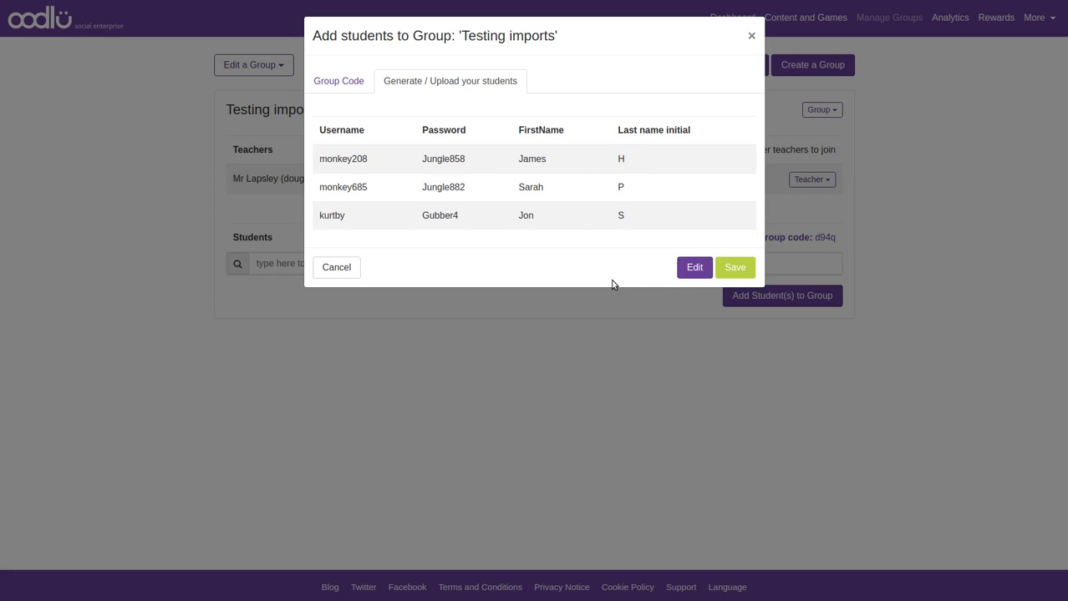
pyautogui.click(694, 267)
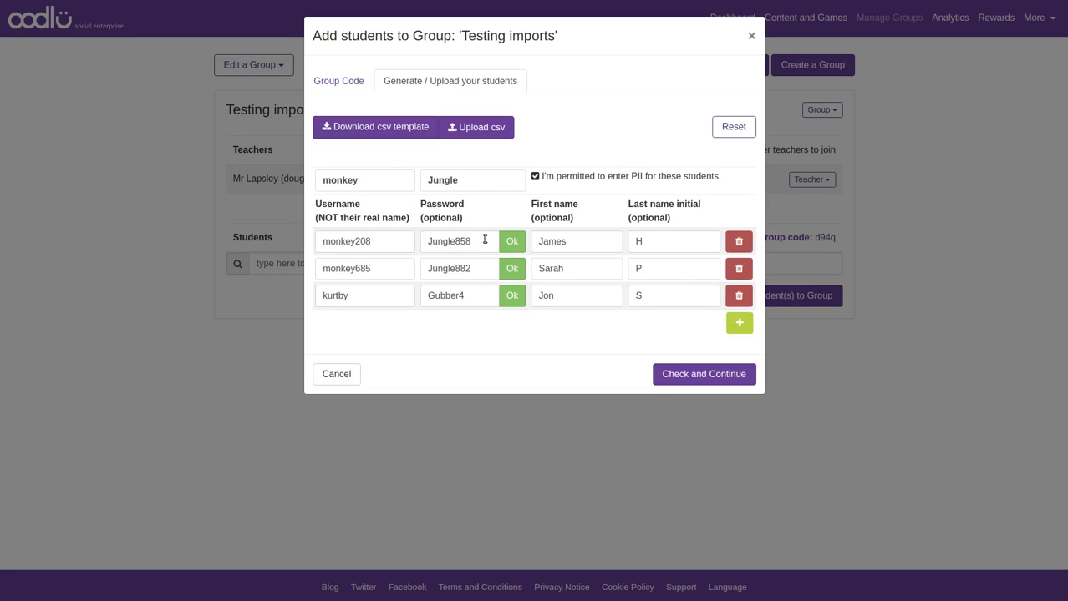
pyautogui.moveTo(475, 182); pyautogui.dragTo(412, 177)
pyautogui.press('BackSpace')
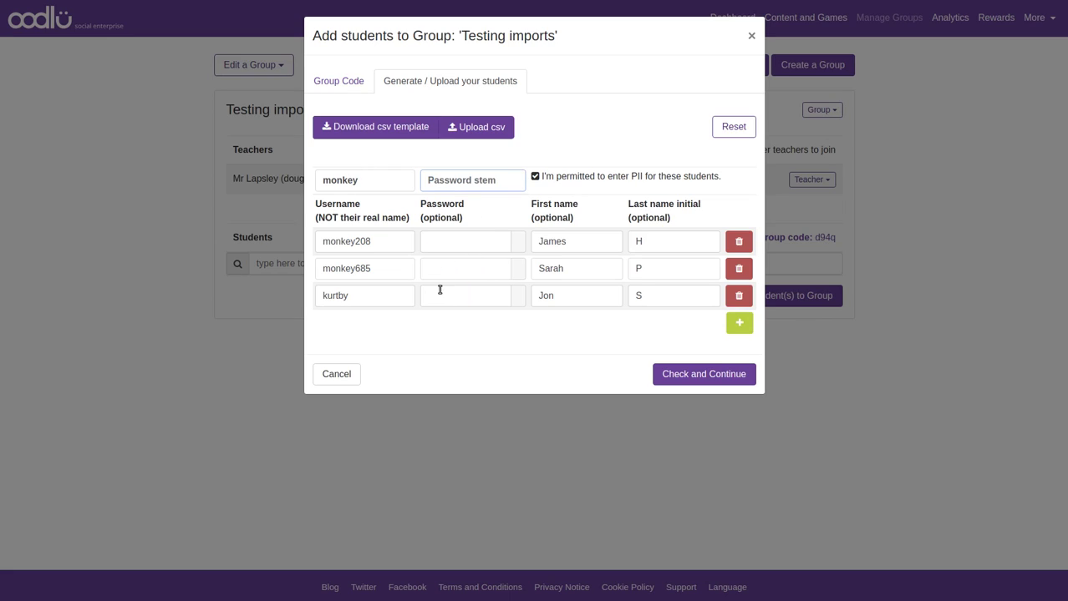
pyautogui.click(703, 375)
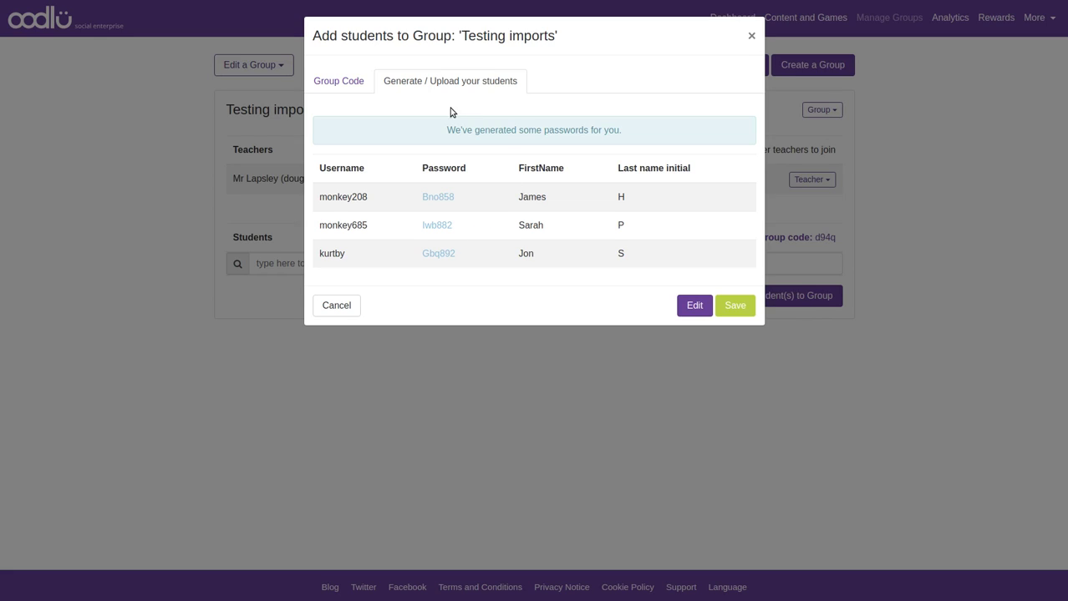
pyautogui.click(694, 306)
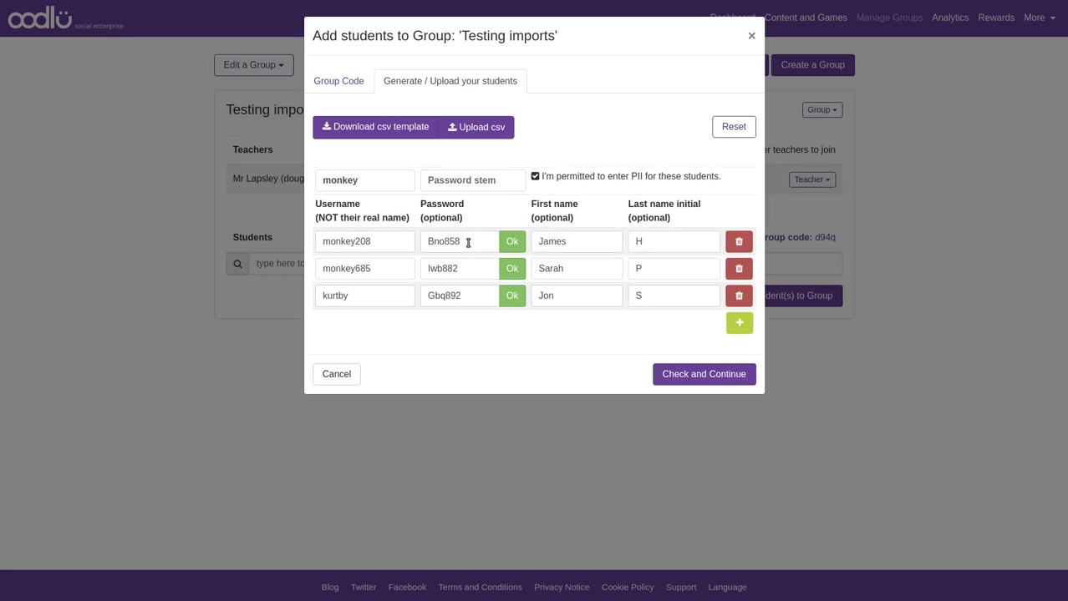
pyautogui.moveTo(467, 242); pyautogui.dragTo(341, 239)
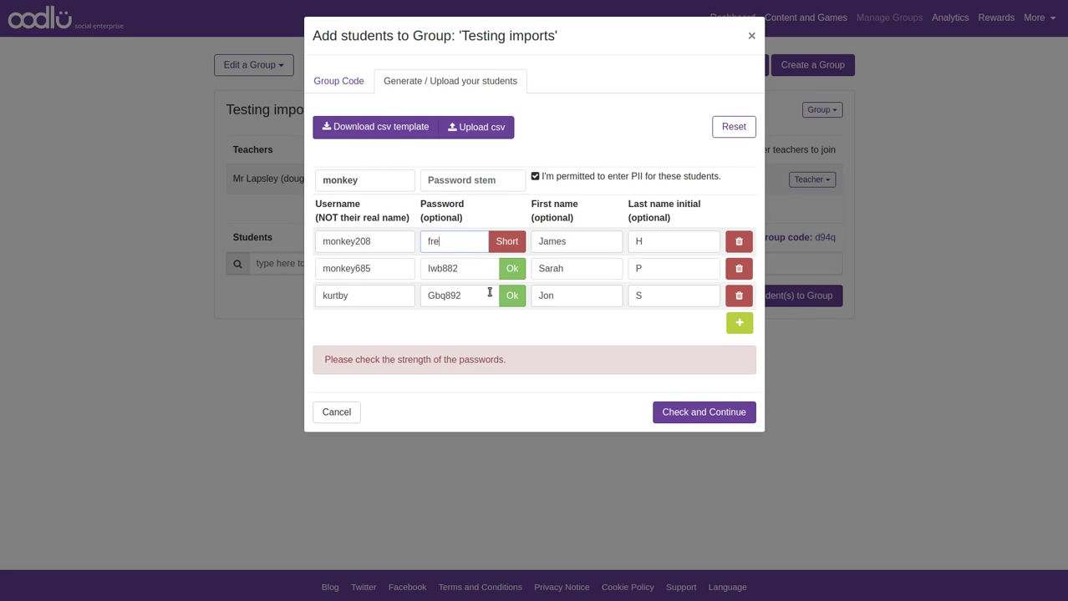
pyautogui.click(691, 414)
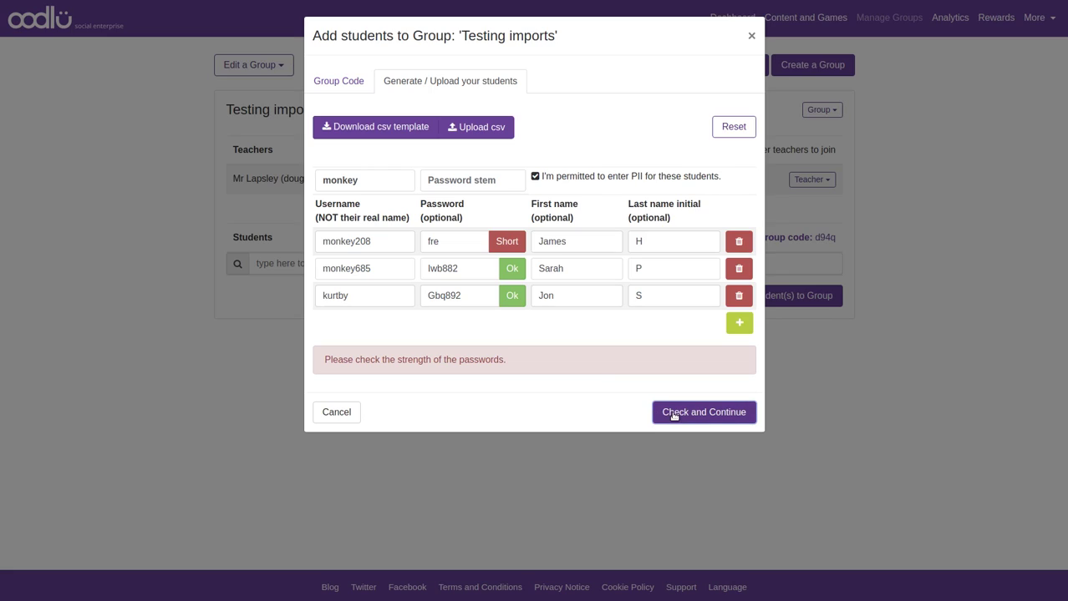
pyautogui.moveTo(467, 242); pyautogui.dragTo(303, 239)
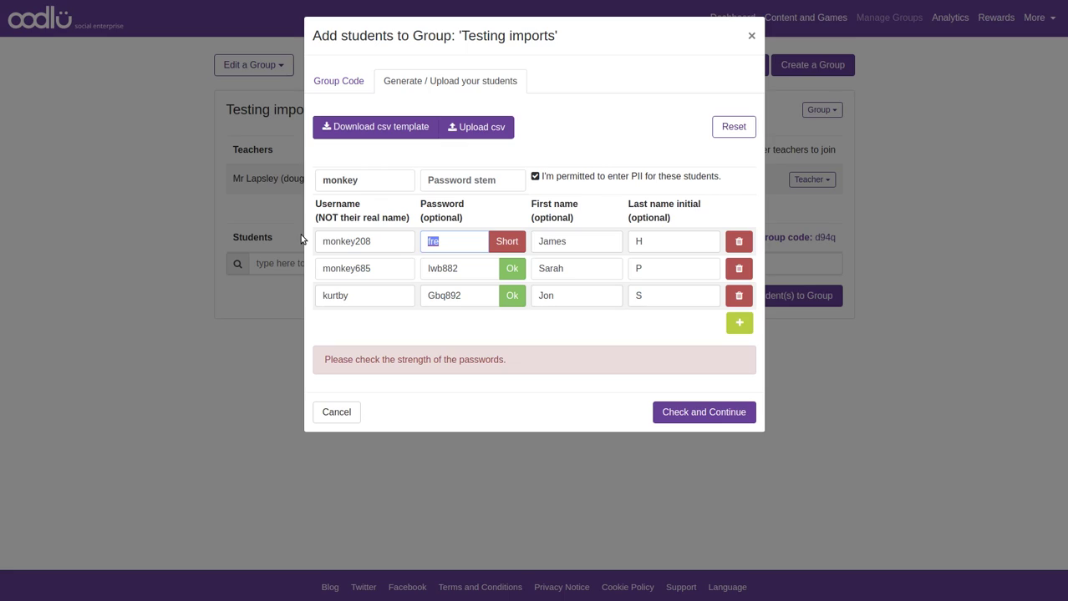
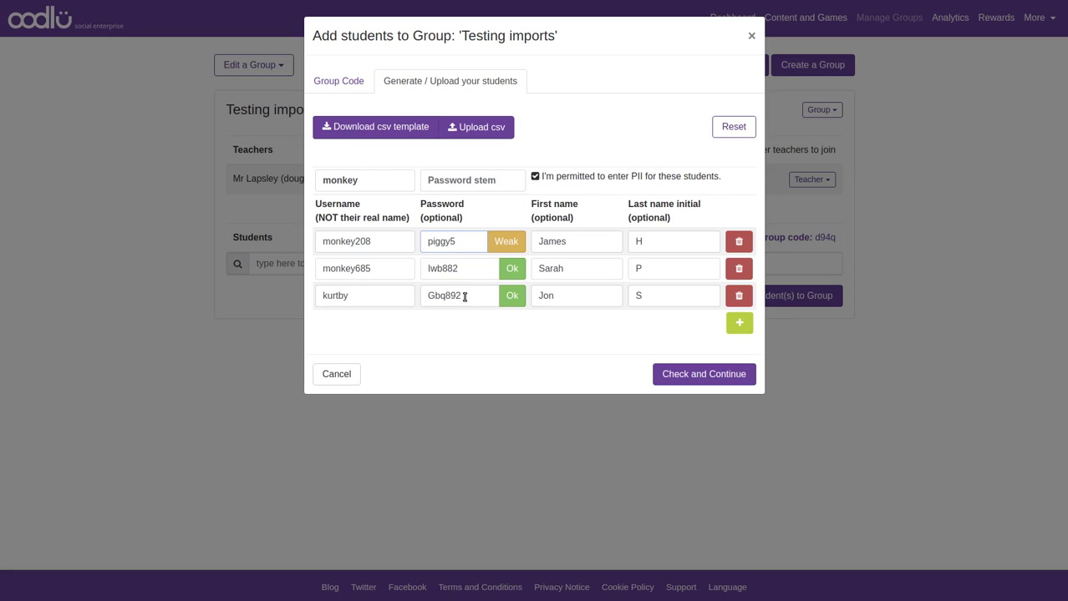
pyautogui.click(670, 374)
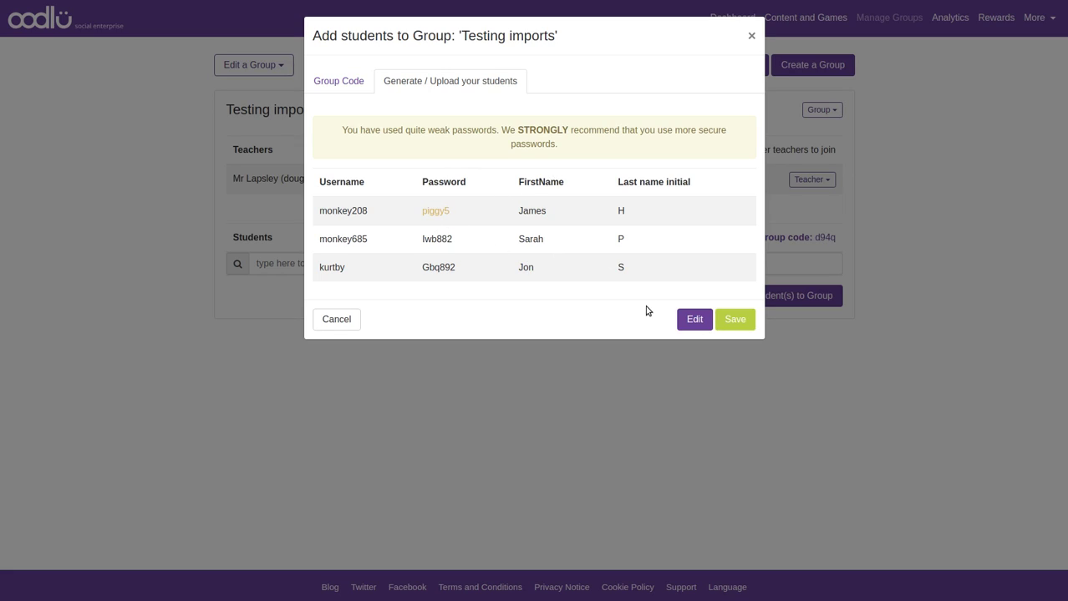
# Capitalise the first letter of monkey208's password, append a 5, and resubmit for review
pyautogui.click(694, 321)
pyautogui.moveTo(459, 241); pyautogui.dragTo(330, 234)
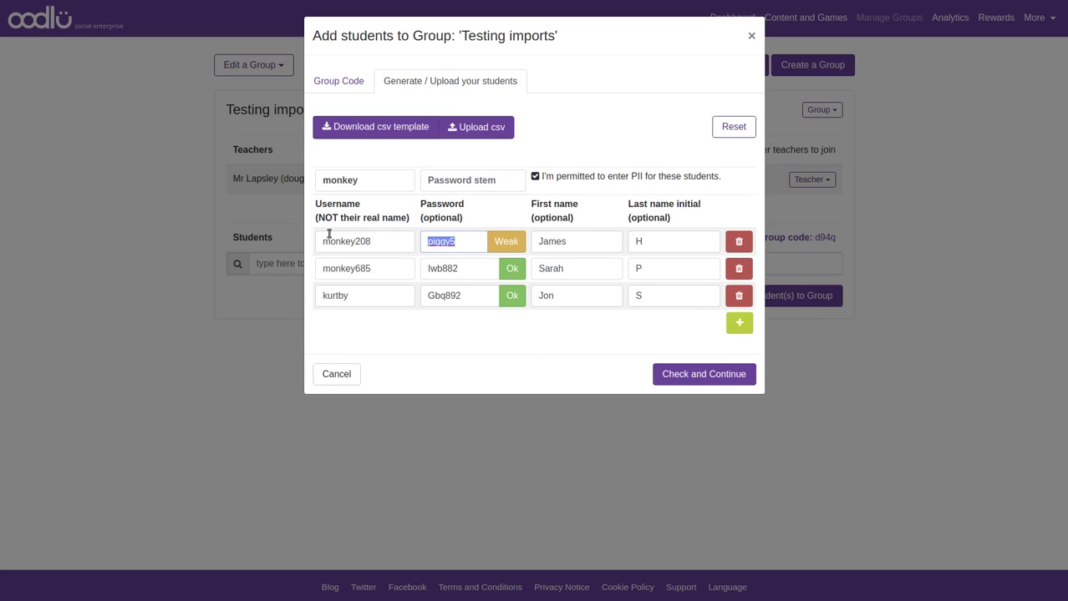
pyautogui.press('Home')
pyautogui.write('p')
pyautogui.press('BackSpace')
pyautogui.write('P')
pyautogui.press('Delete')
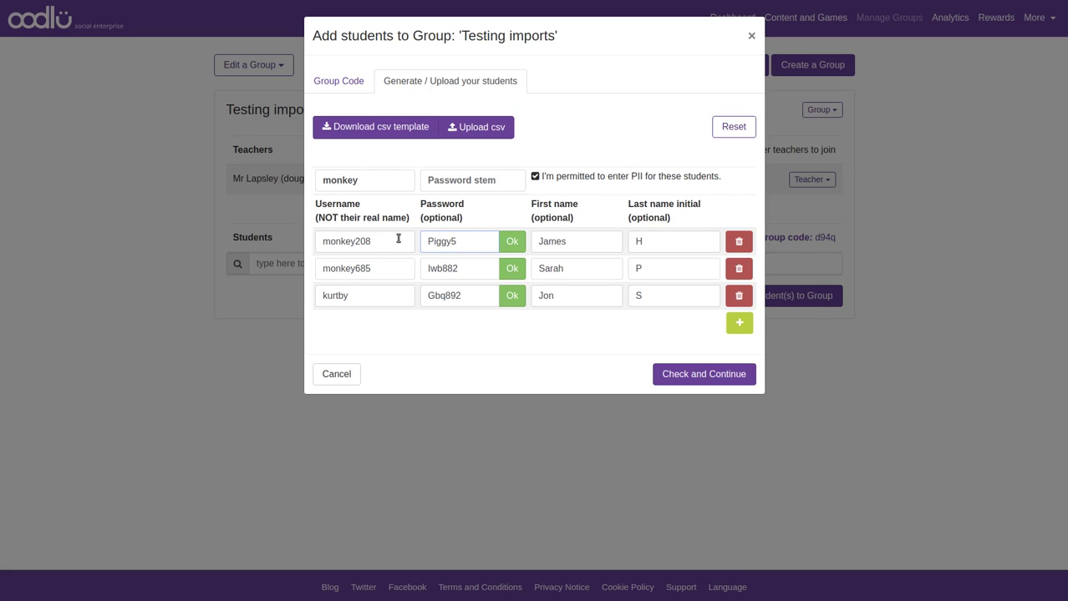
pyautogui.click(484, 243)
pyautogui.write('5')
pyautogui.click(714, 377)
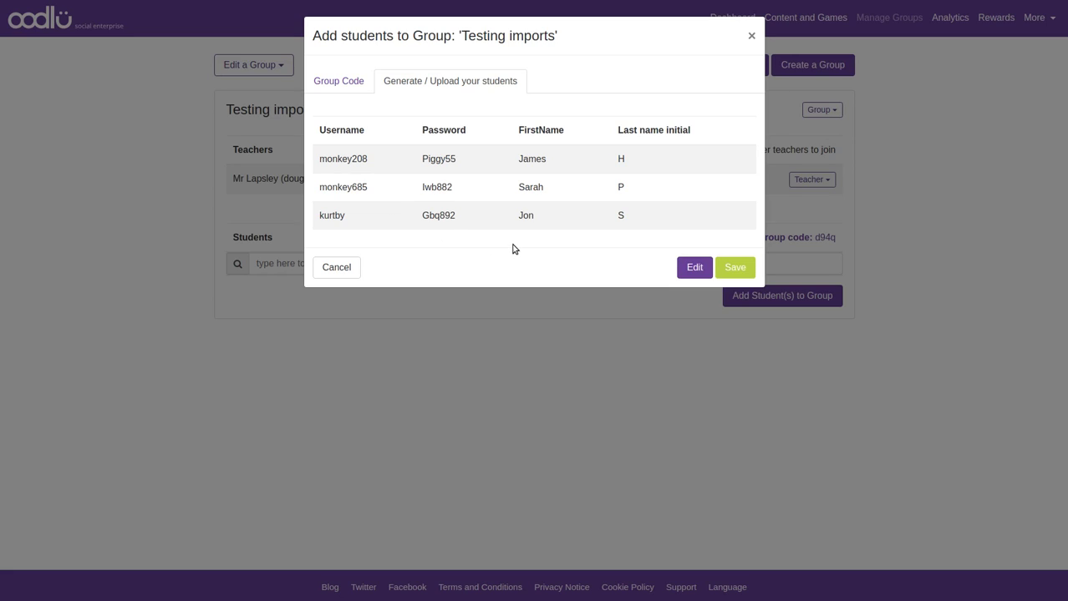
# Save the three students, then cancel Calc's Text Import of the logins_Testing imports CSV
pyautogui.click(732, 269)
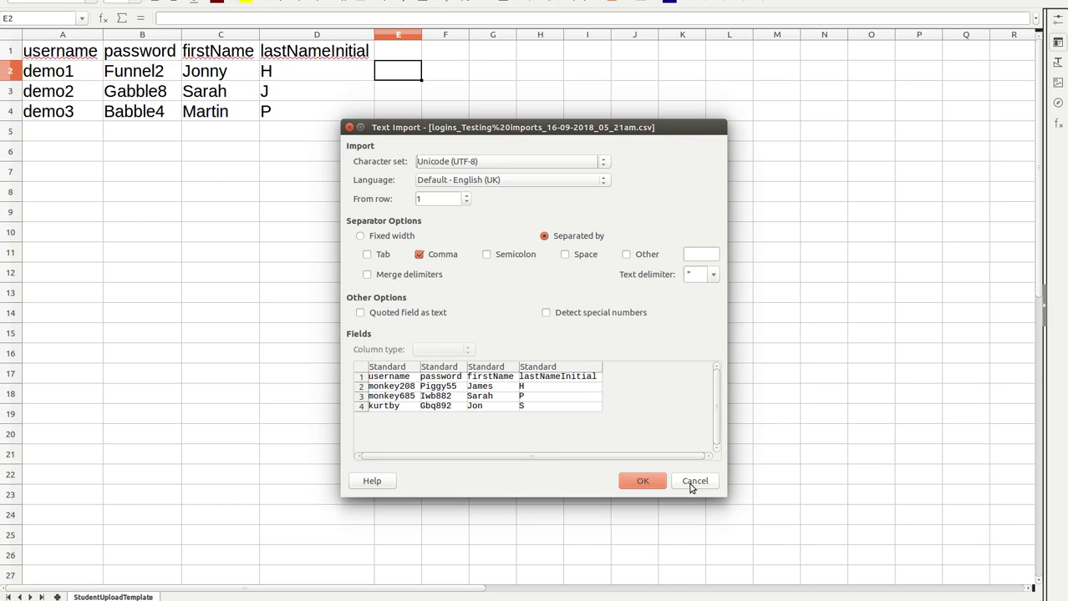
pyautogui.click(693, 482)
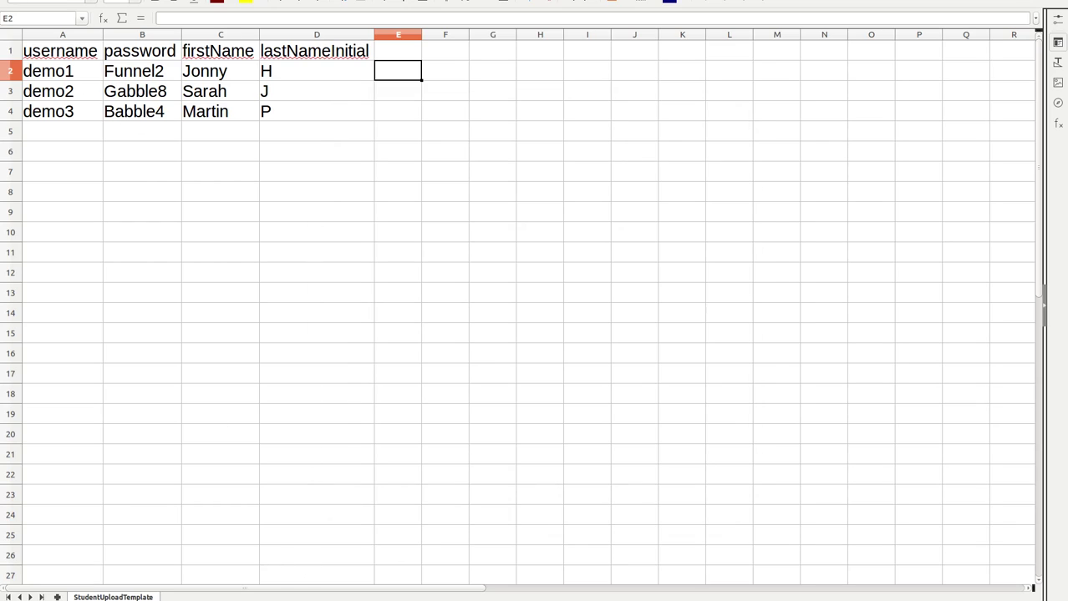
# Leave Calc, download the logins CSV again, and copy its content to the clipboard
pyautogui.hotkey('ctrl', 'q')
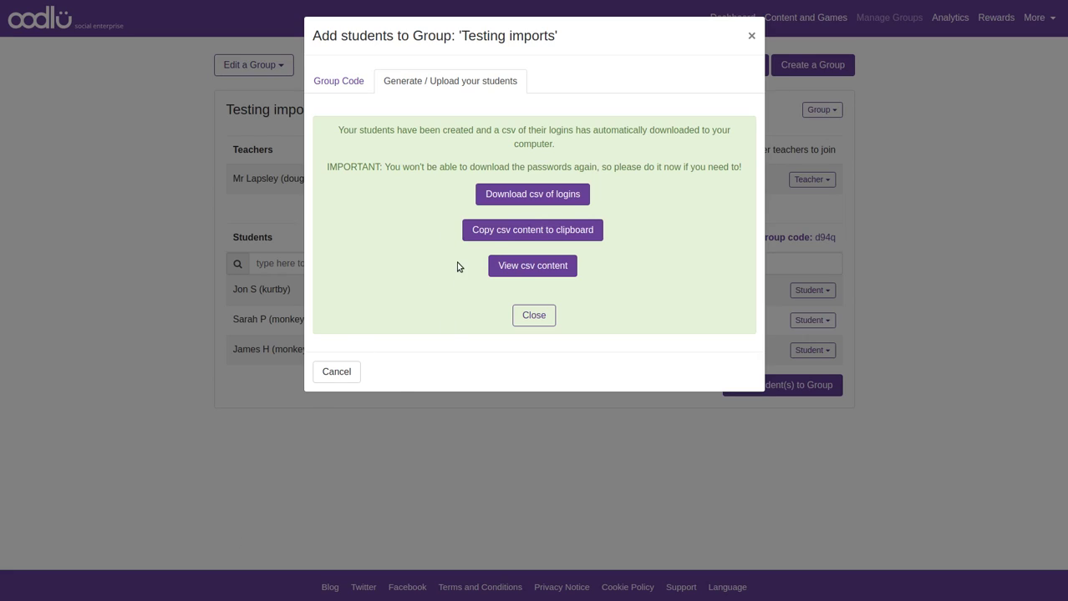
pyautogui.click(532, 197)
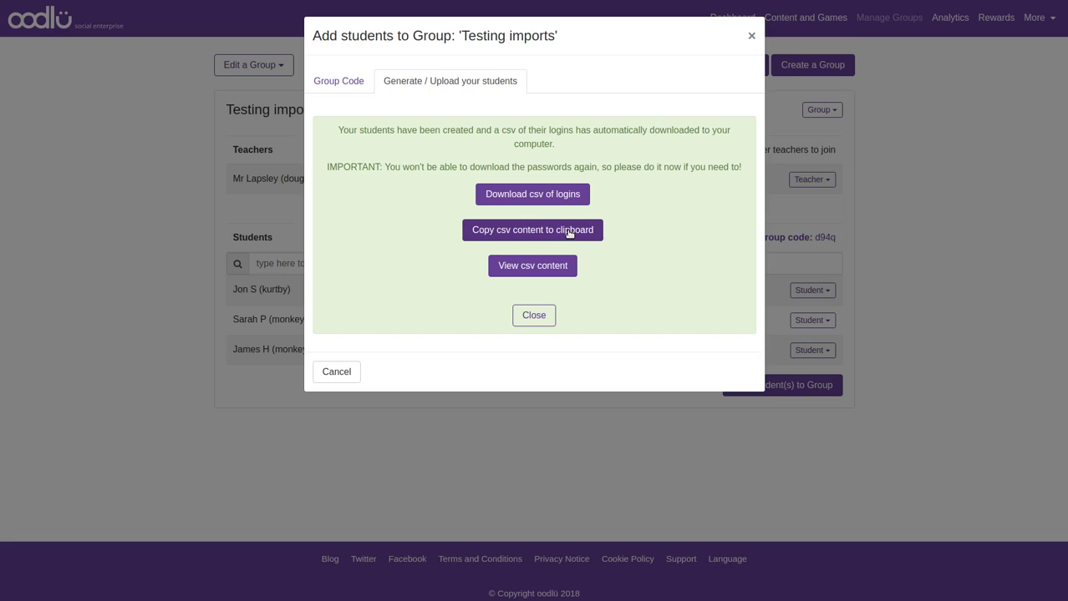
pyautogui.click(569, 233)
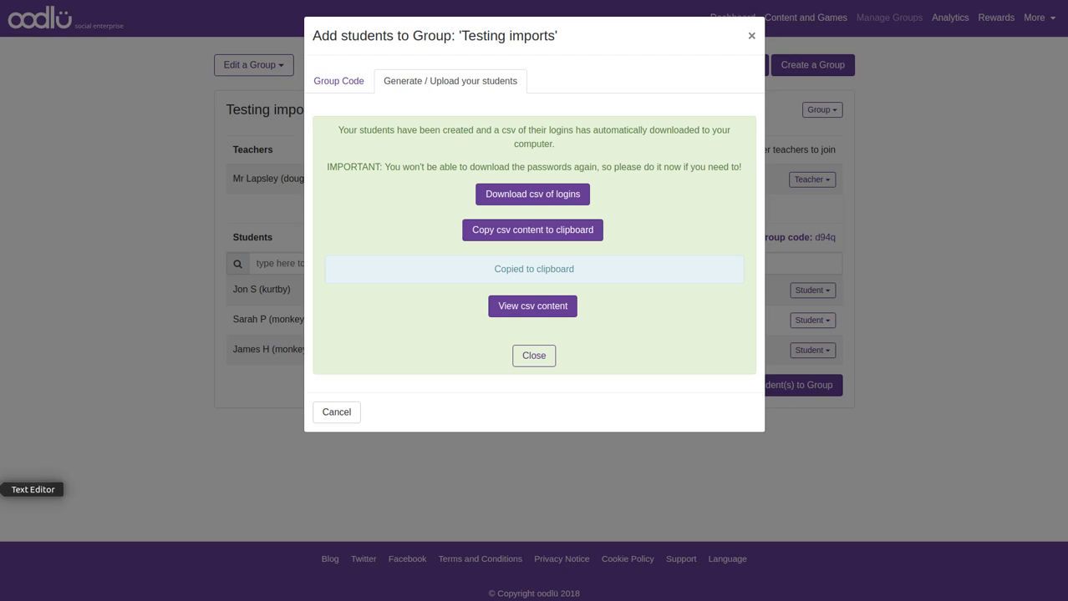
pyautogui.click(5, 489)
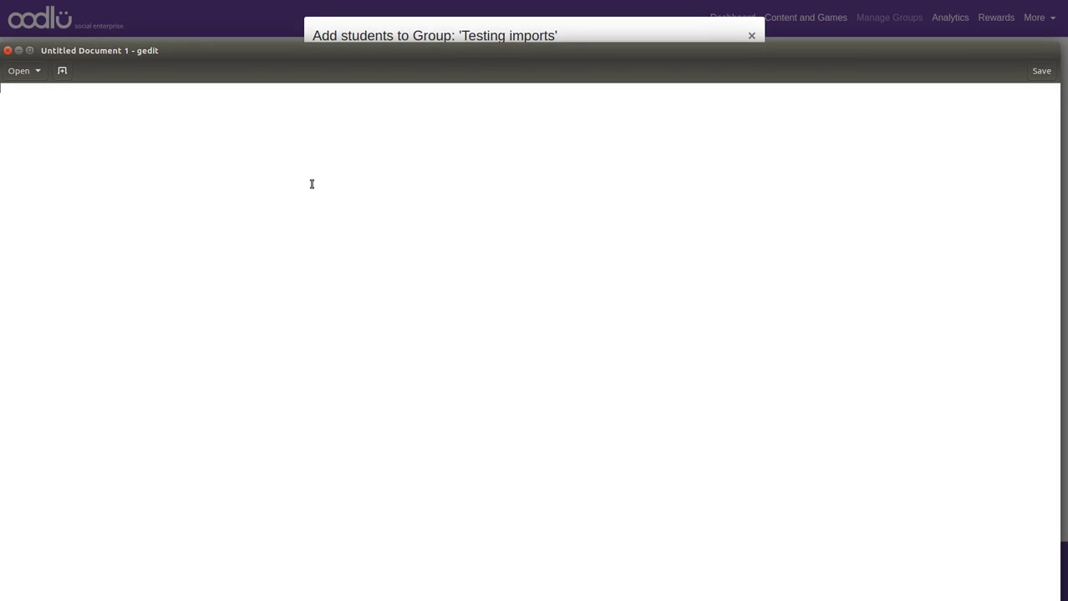
pyautogui.hotkey('ctrl', 'v')
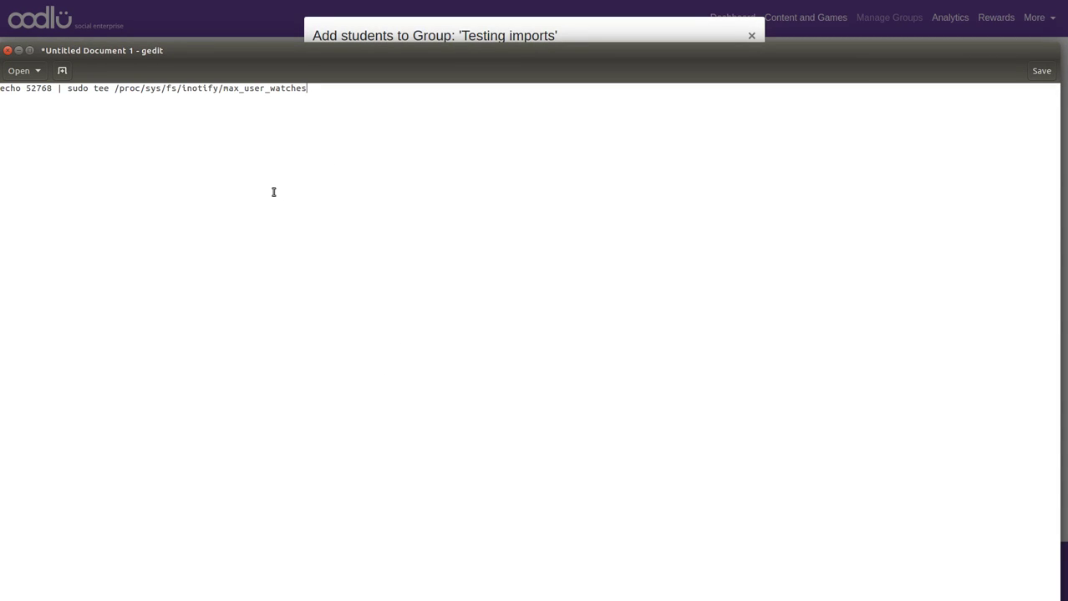
pyautogui.hotkey('ctrl', 'z')
pyautogui.click(351, 25)
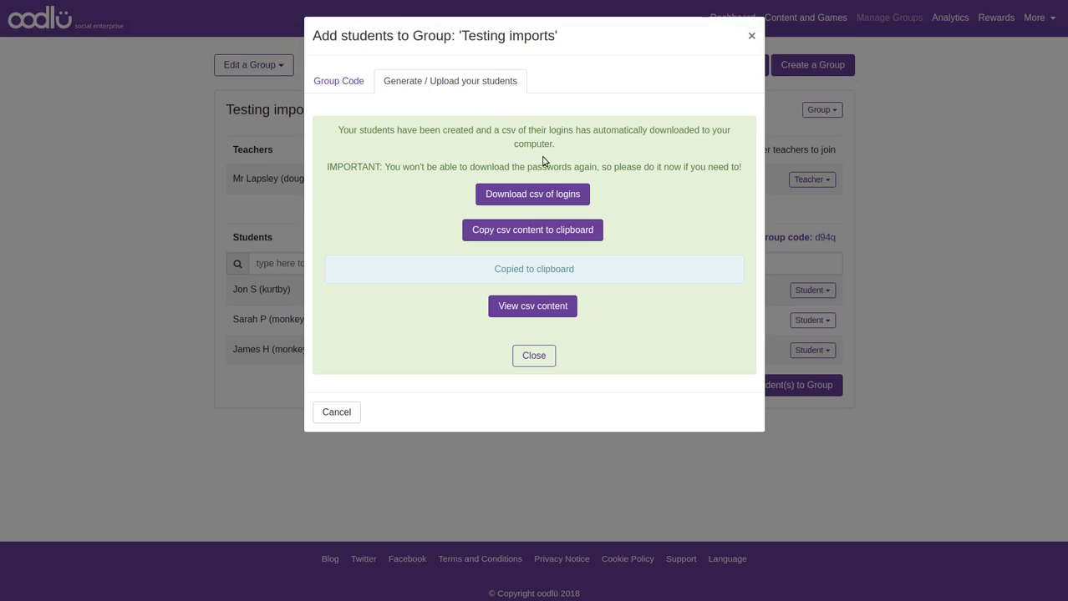
pyautogui.click(544, 232)
pyautogui.hotkey('alt', 'Tab')
pyautogui.hotkey('ctrl', 'v')
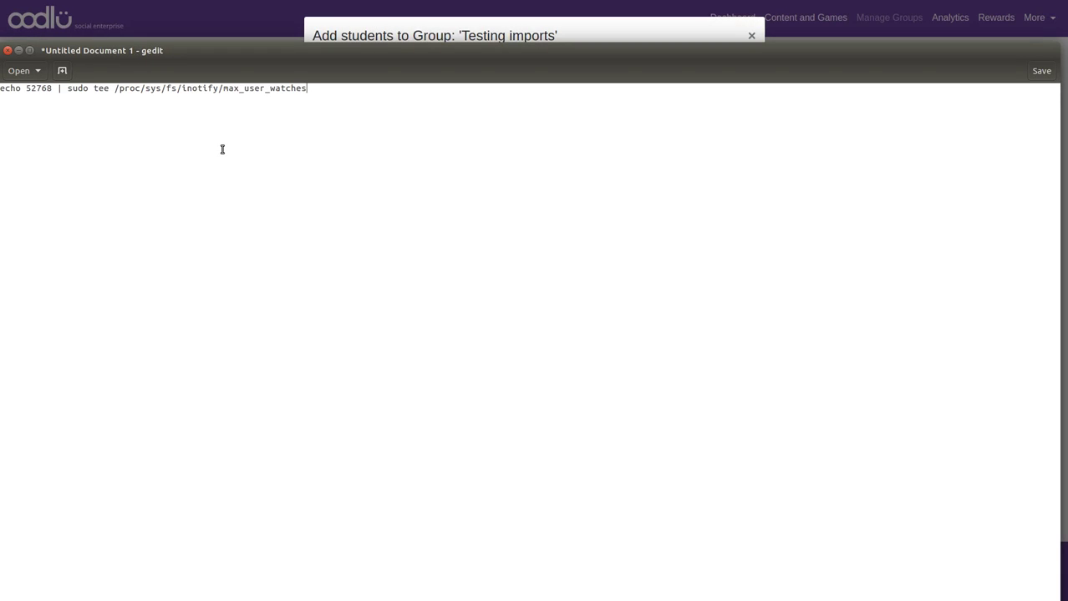
pyautogui.hotkey('ctrl', 'z')
pyautogui.hotkey('alt', 'Tab')
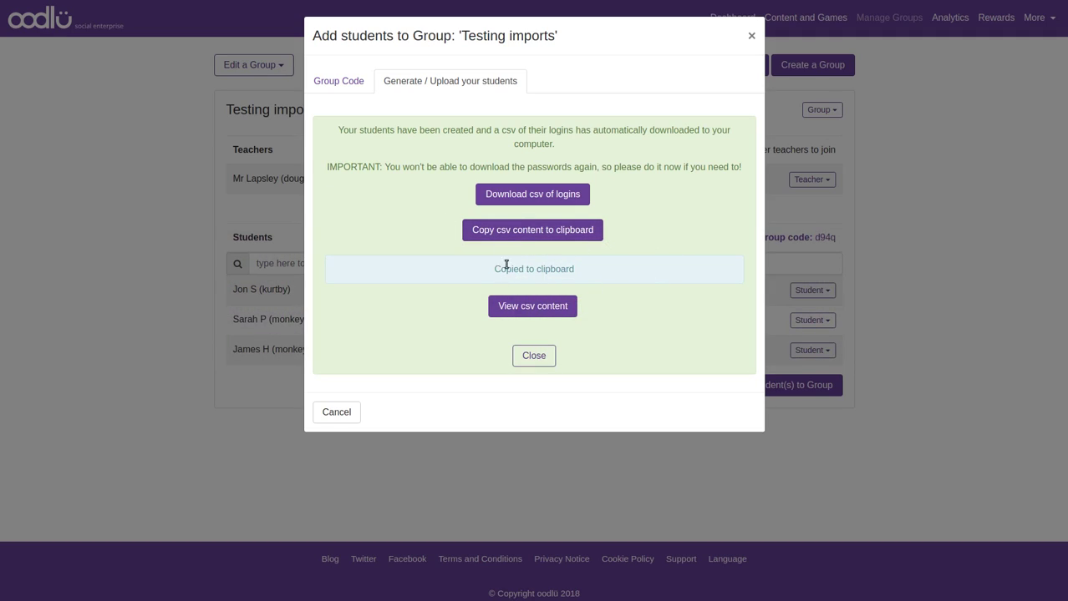
# Show the logins CSV text, paste it into gedit, then select it and close the dialog
pyautogui.click(535, 307)
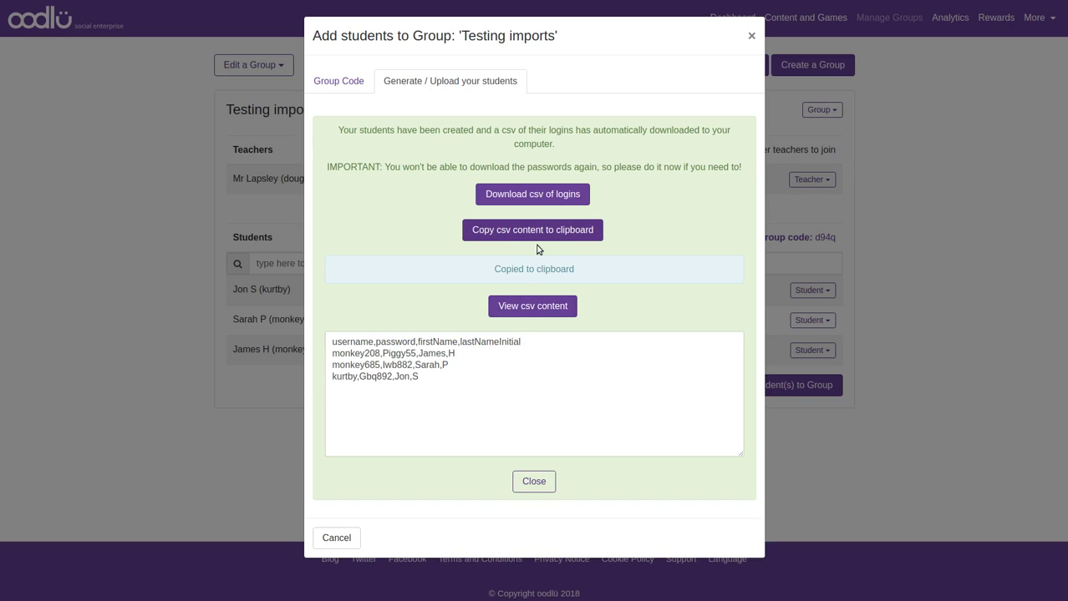
pyautogui.hotkey('alt', 'Tab')
pyautogui.hotkey('ctrl', 'v')
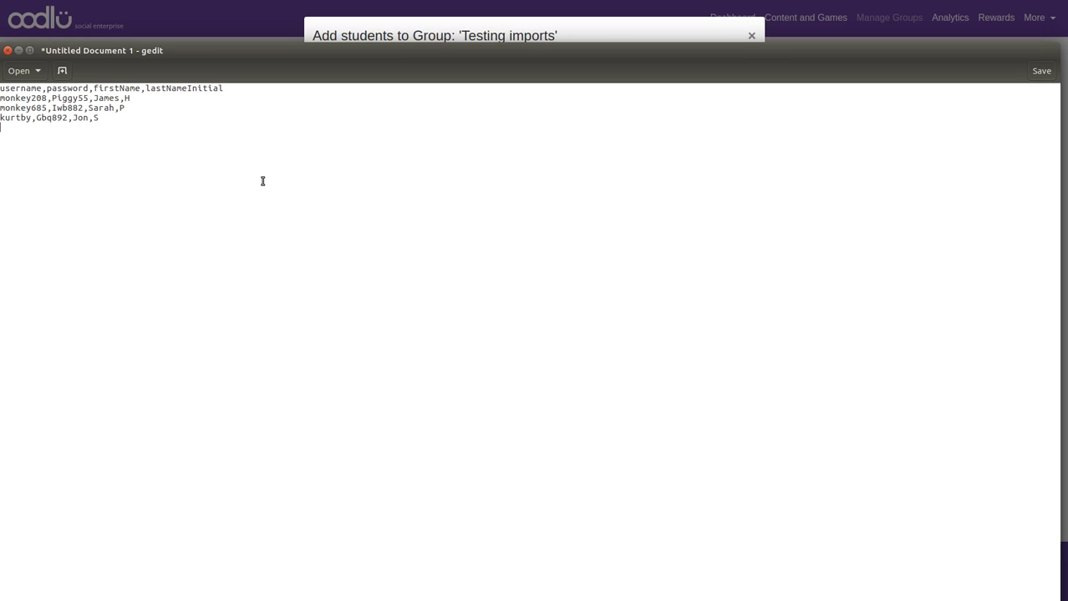
pyautogui.hotkey('alt', 'Tab')
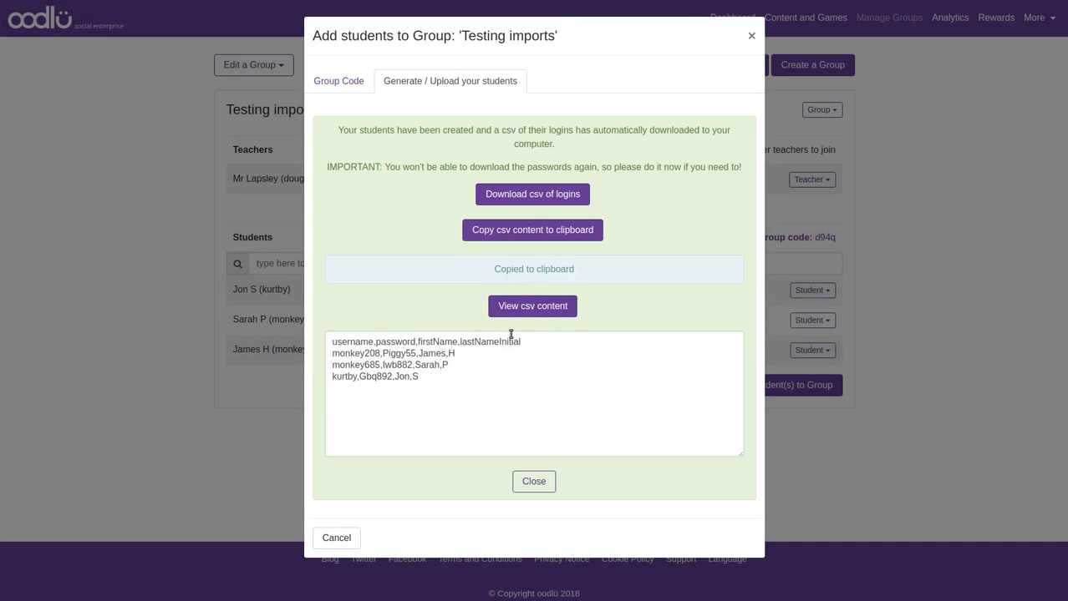
pyautogui.click(455, 397)
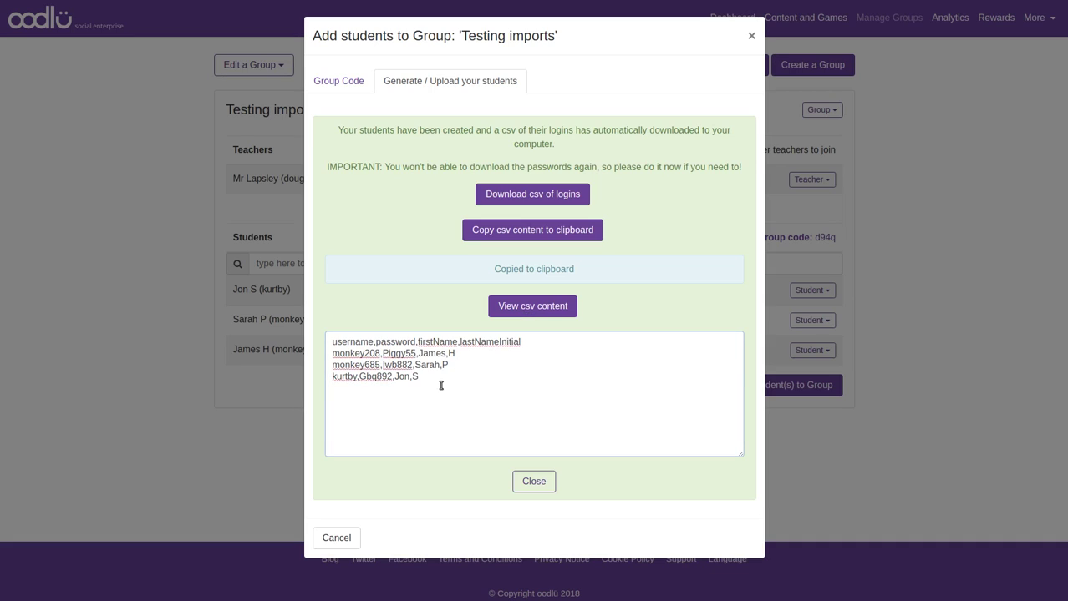
pyautogui.hotkey('ctrl', 'a')
pyautogui.click(504, 384)
pyautogui.click(539, 486)
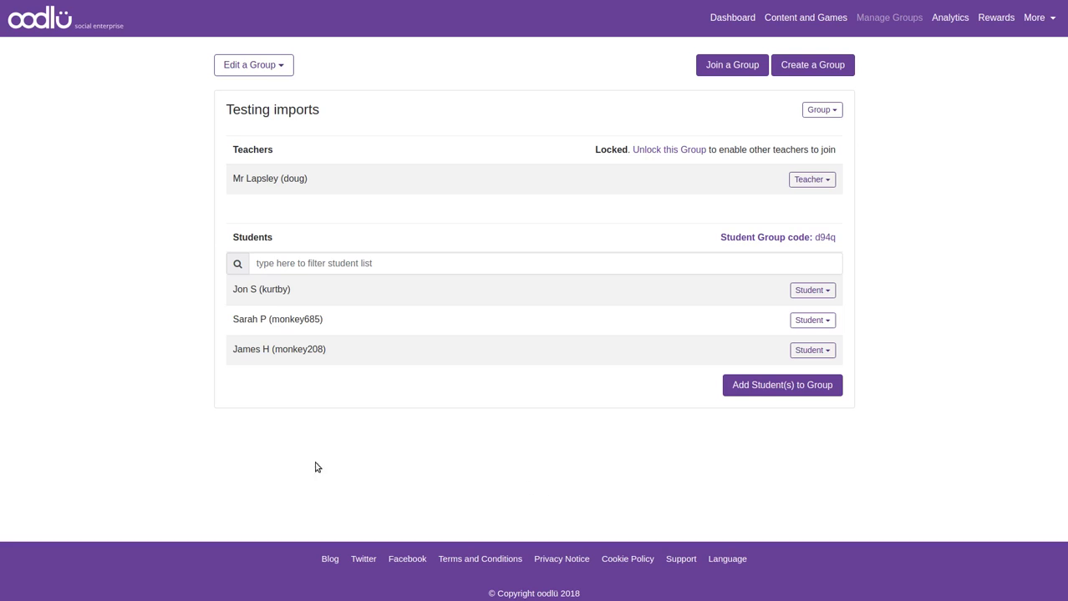